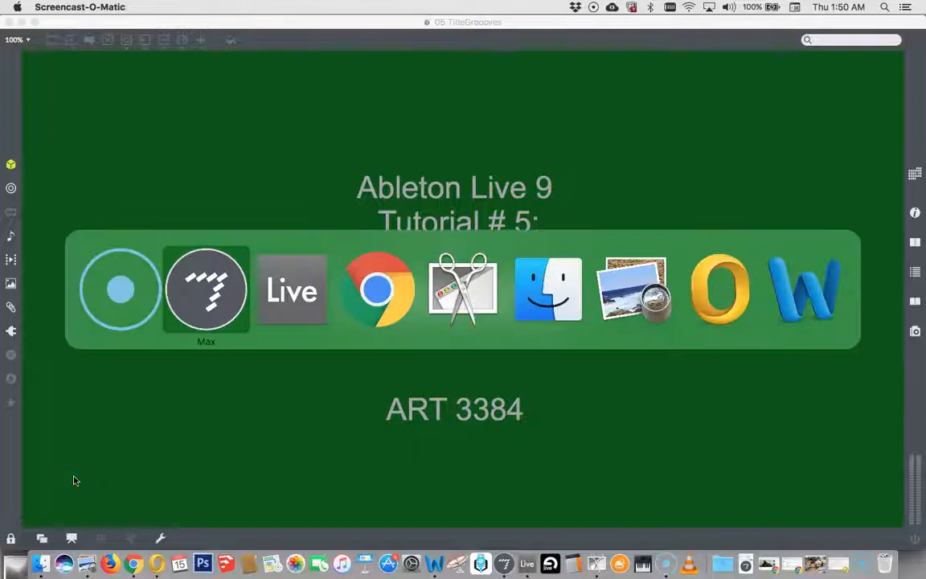
Switch to Ableton Live and audition the USA clip on the Campfire track, stopping playback at the end.
key("super+Tab")
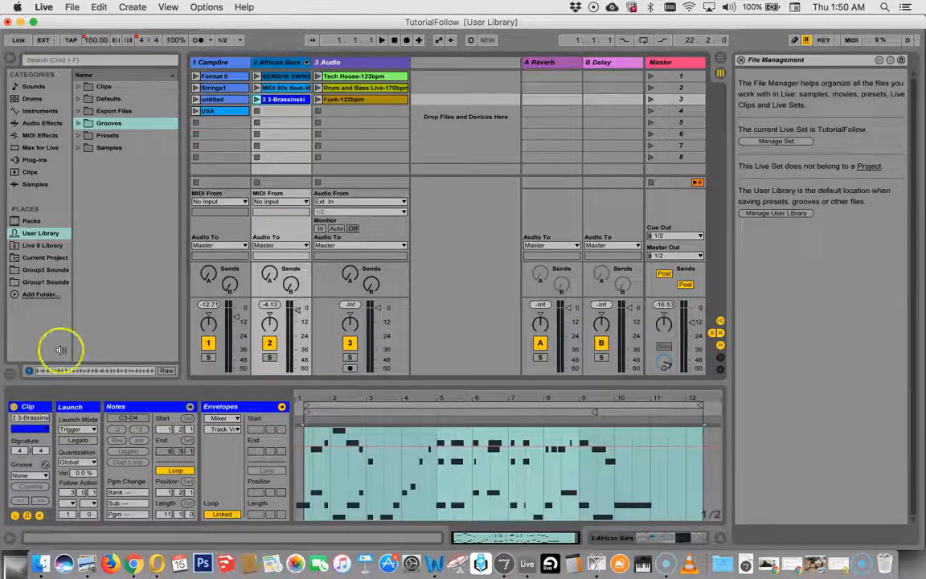
left_click(195, 111)
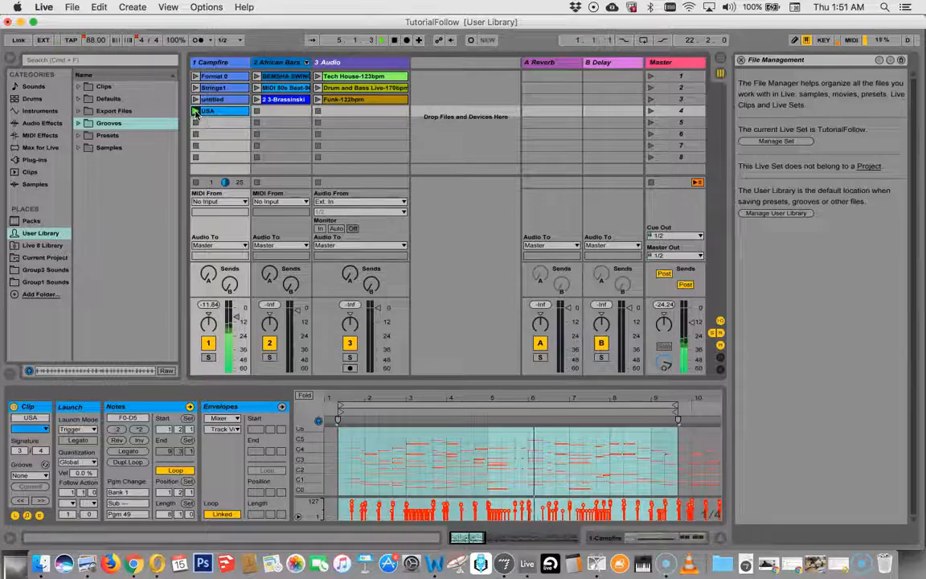
left_click(195, 123)
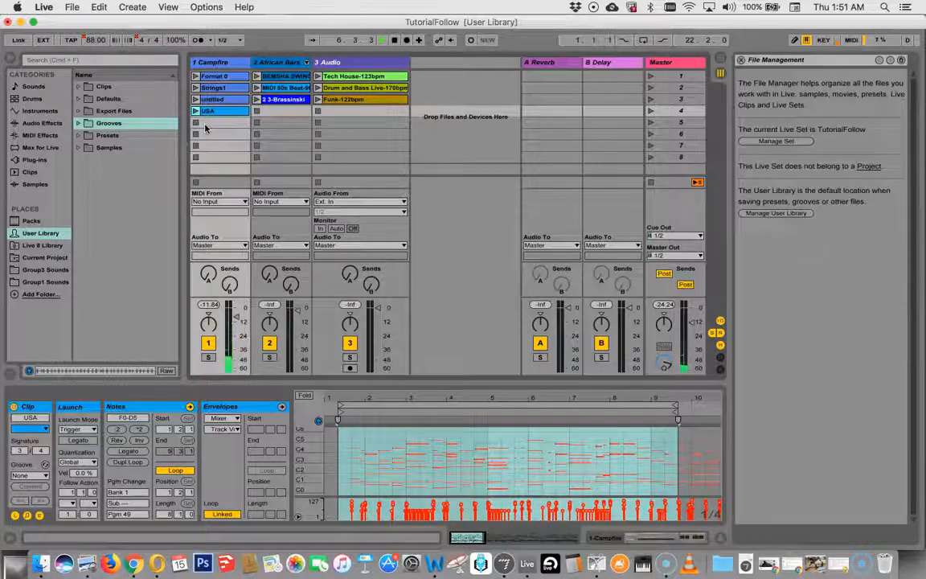
left_click(228, 114)
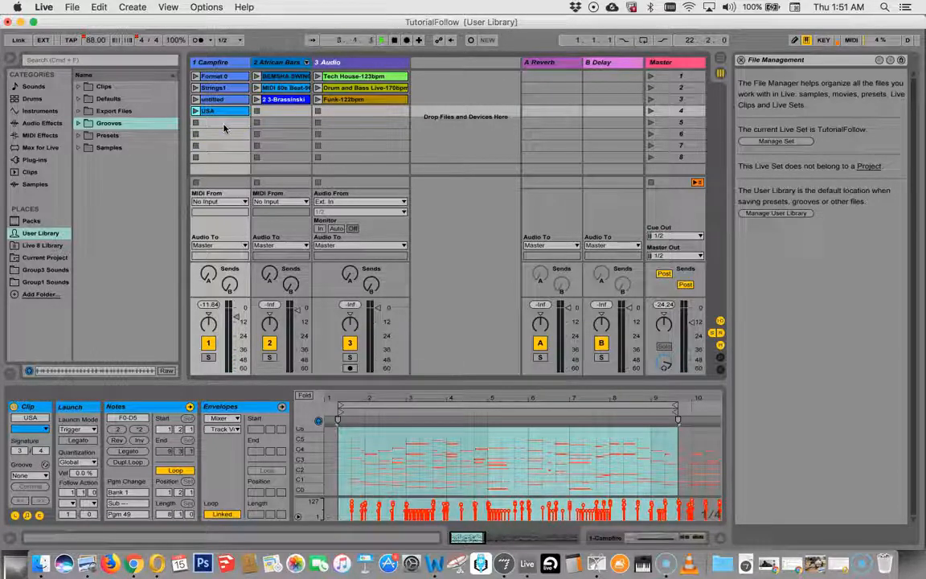
left_click(395, 41)
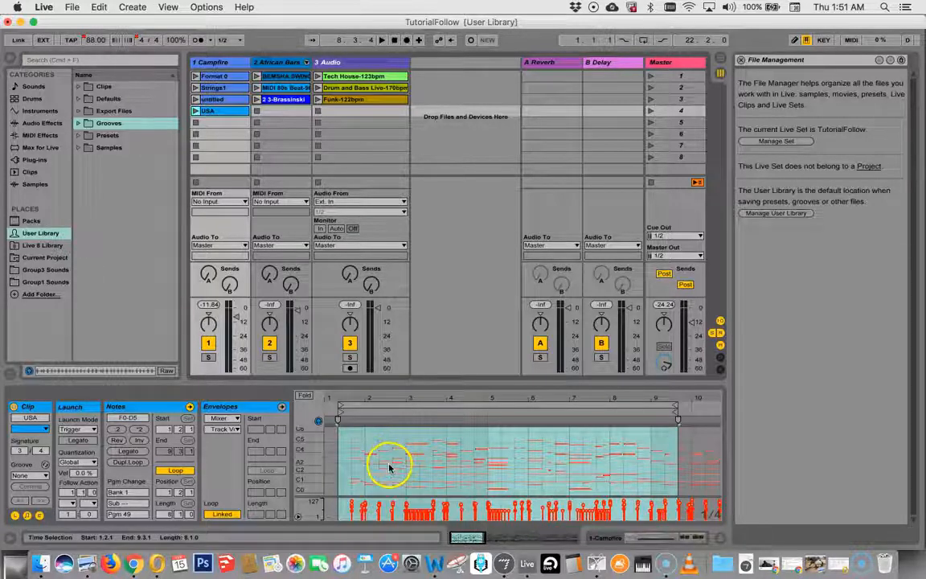
Open the 2 3-Brassinski clip on the African Bars track and play it with the system volume raised.
left_click(430, 475)
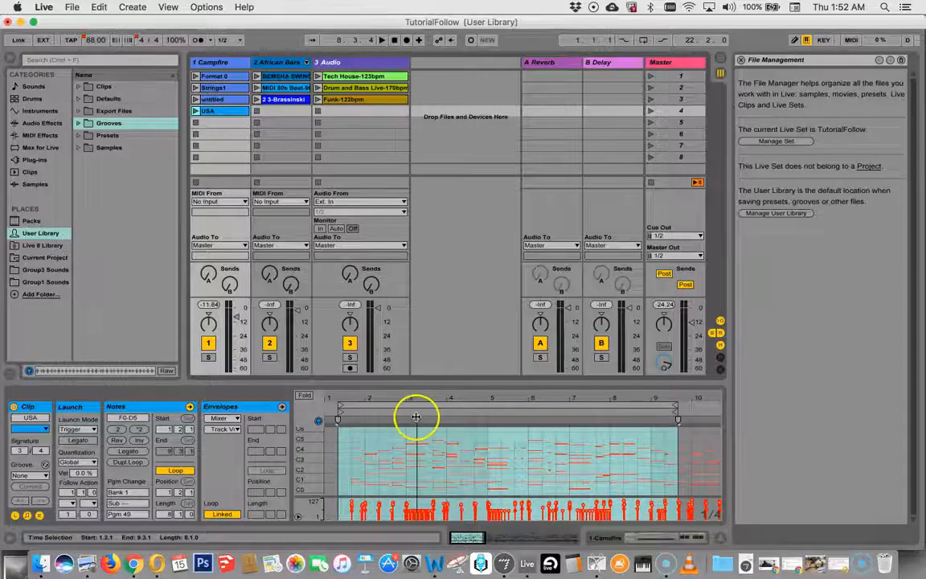
left_click(276, 100)
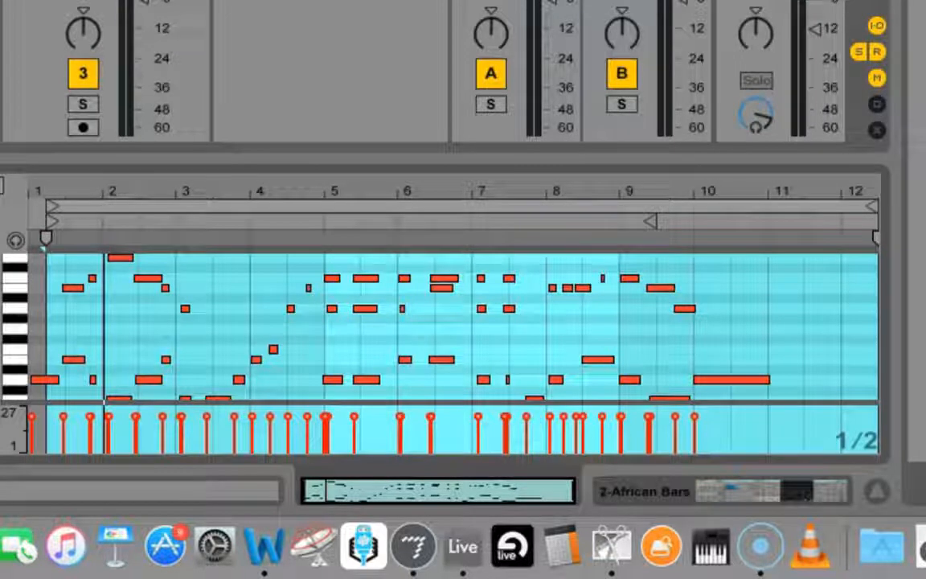
key("space")
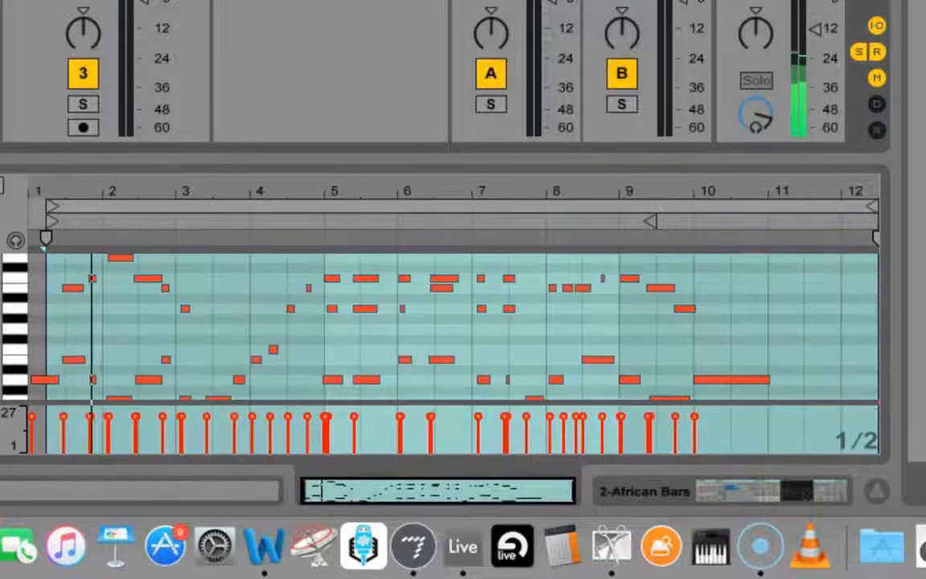
key("XF86AudioRaiseVolume")
key("XF86AudioRaiseVolume")
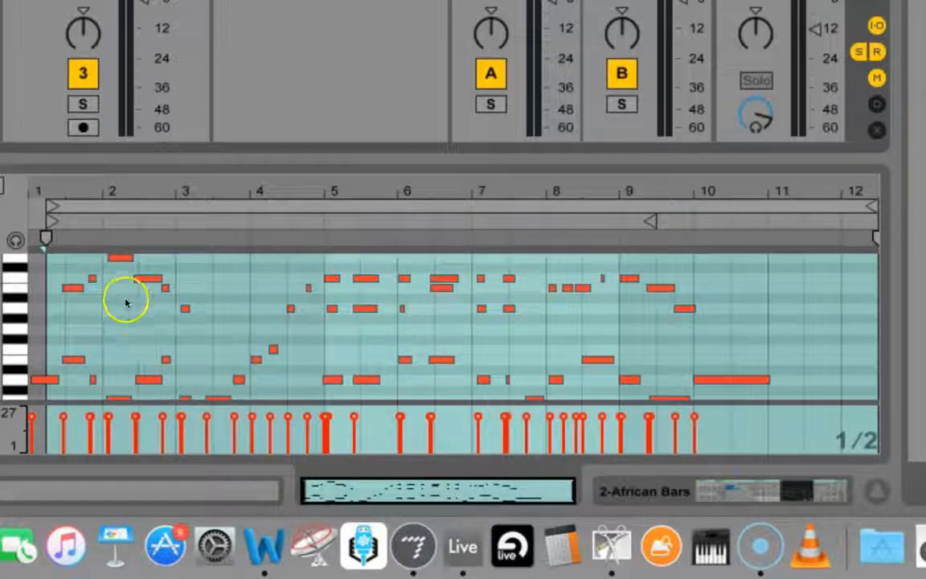
Vary the note velocities through the 2 3-Brassinski clip, making some louder and others softer, and play the clip back.
left_click(63, 421)
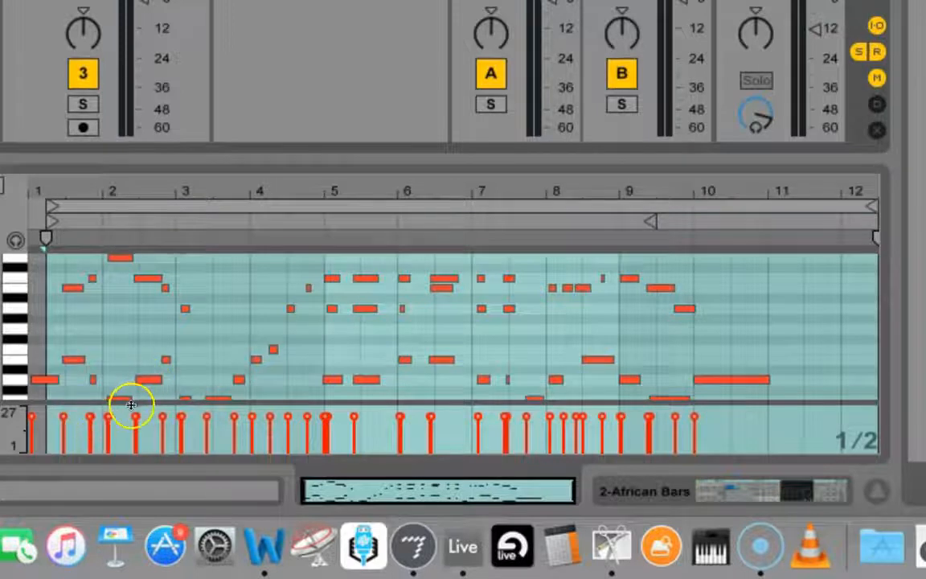
left_click(64, 422)
mouse_move(63, 422)
left_mouse_down()
mouse_move(109, 418)
mouse_move(91, 417)
mouse_move(167, 437)
mouse_move(160, 420)
mouse_move(170, 410)
mouse_move(211, 424)
mouse_move(224, 414)
mouse_move(271, 426)
left_mouse_up()
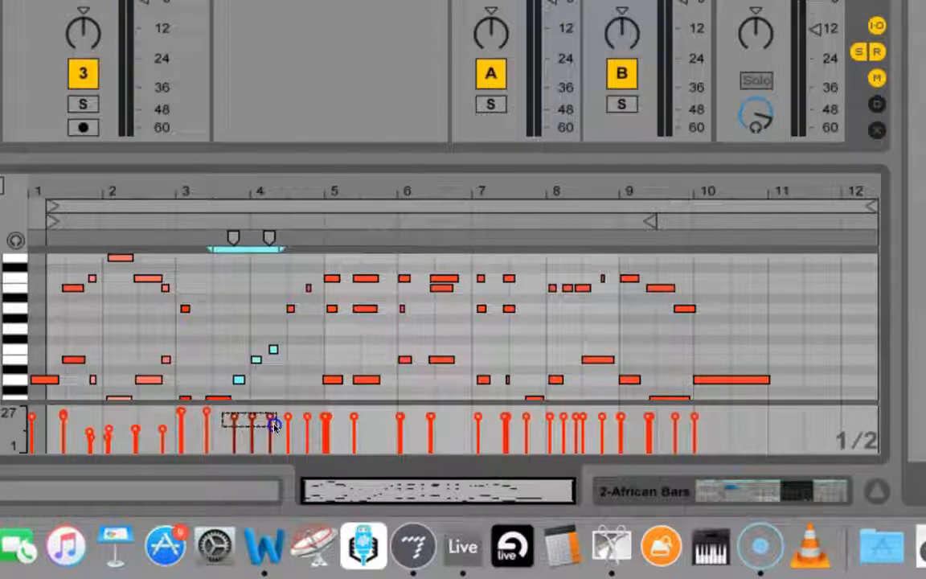
left_click_drag(274, 426, 523, 428)
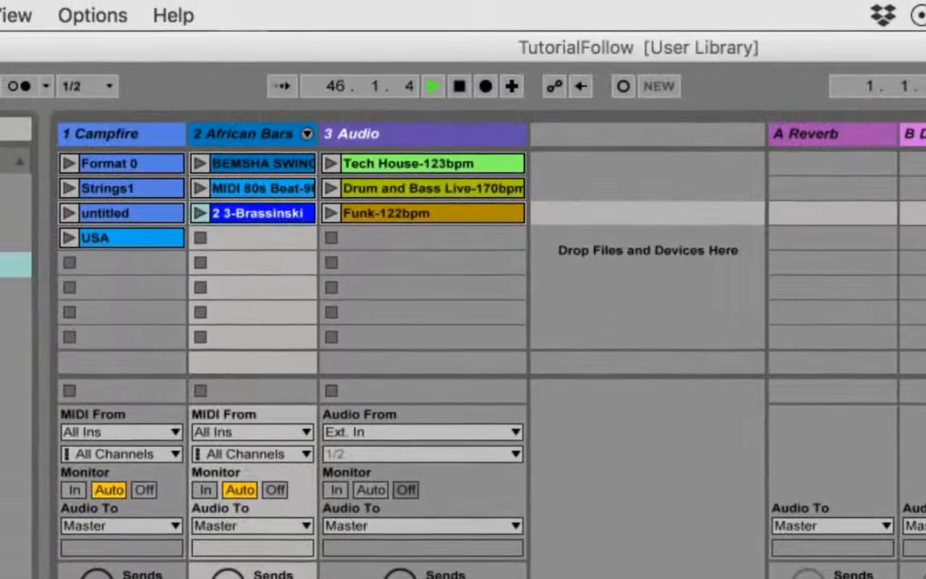
key("space")
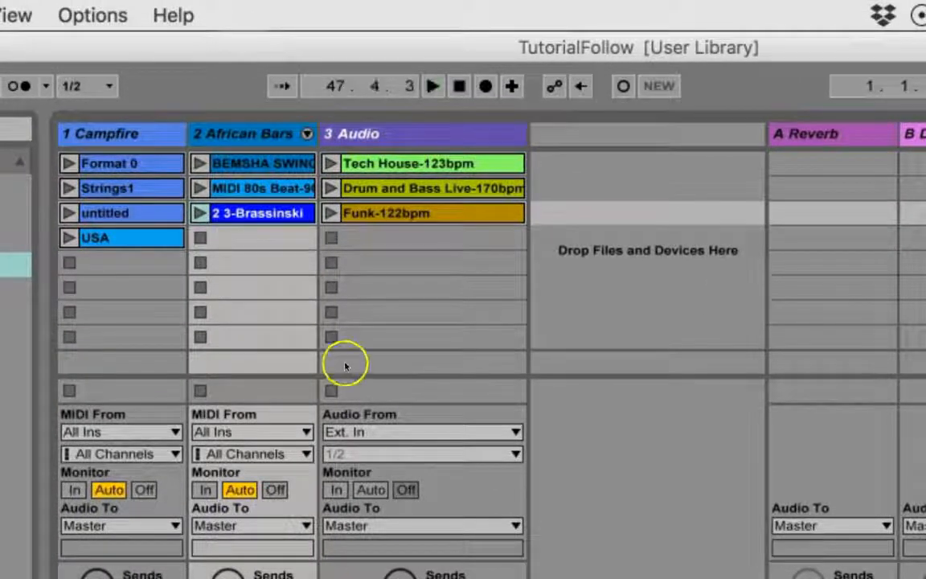
left_click(199, 213)
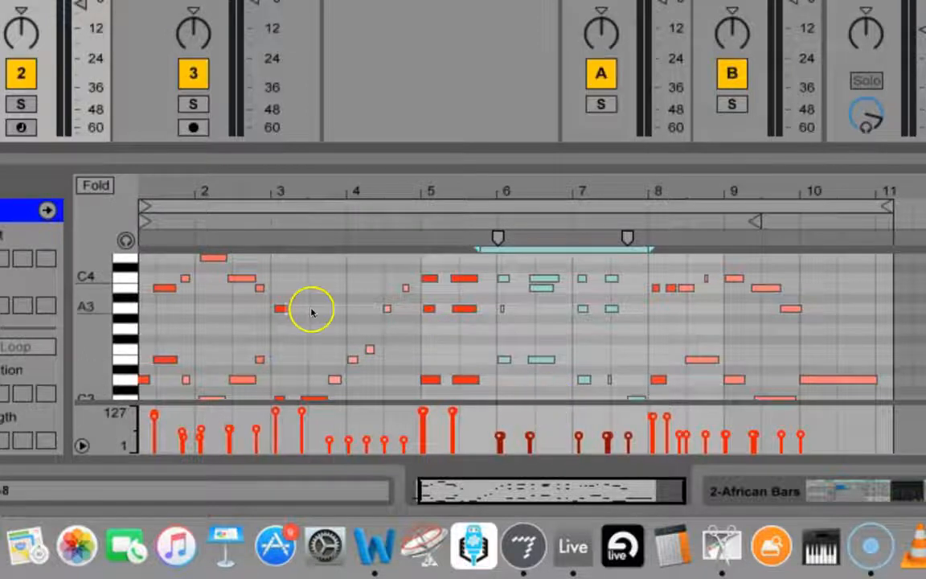
Select the full length of the 2 3-Brassinski clip and extract its groove.
left_click(308, 203)
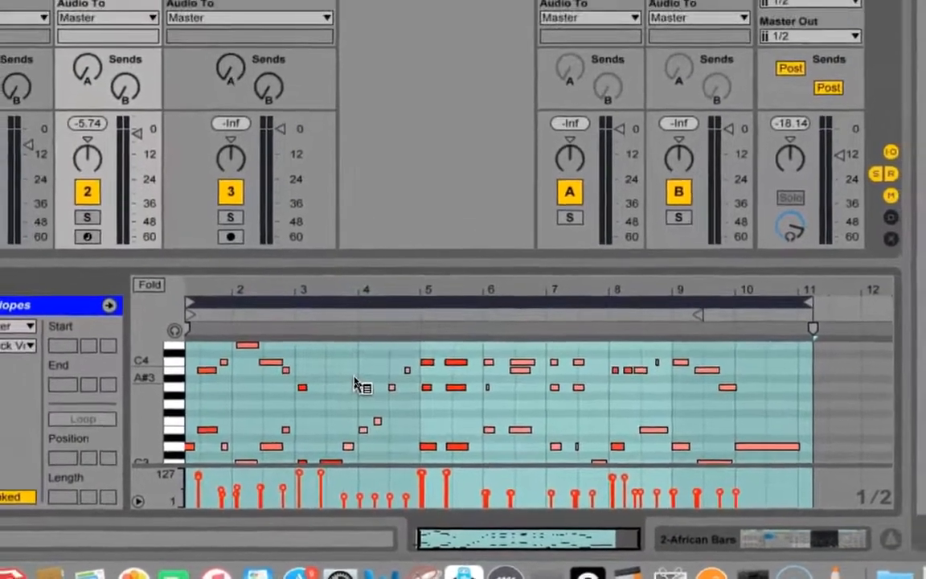
right_click(352, 364)
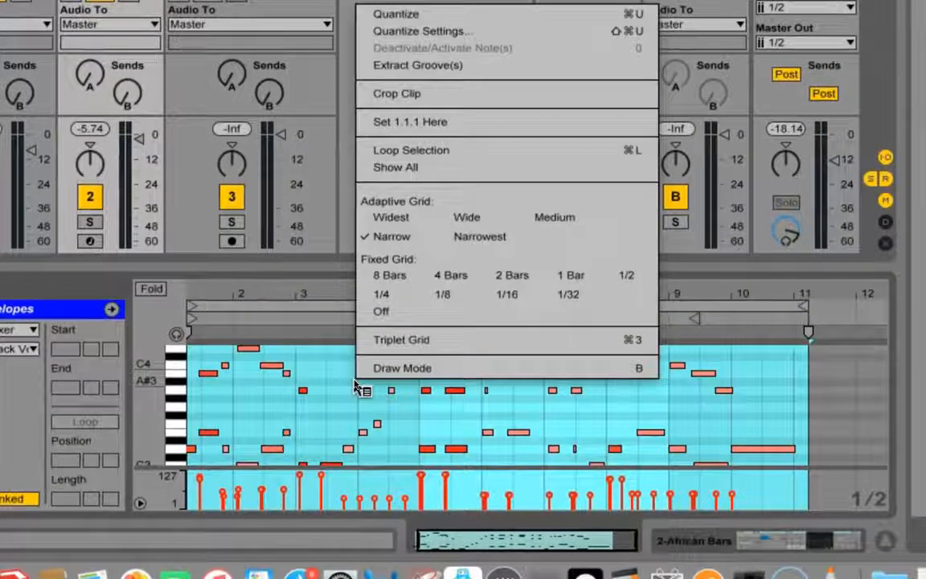
left_click(437, 71)
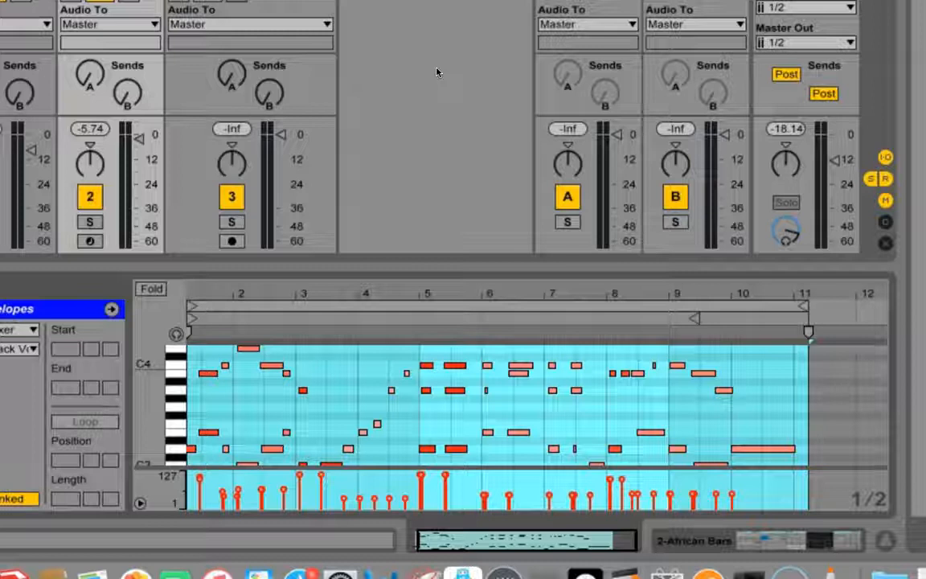
left_click(437, 72)
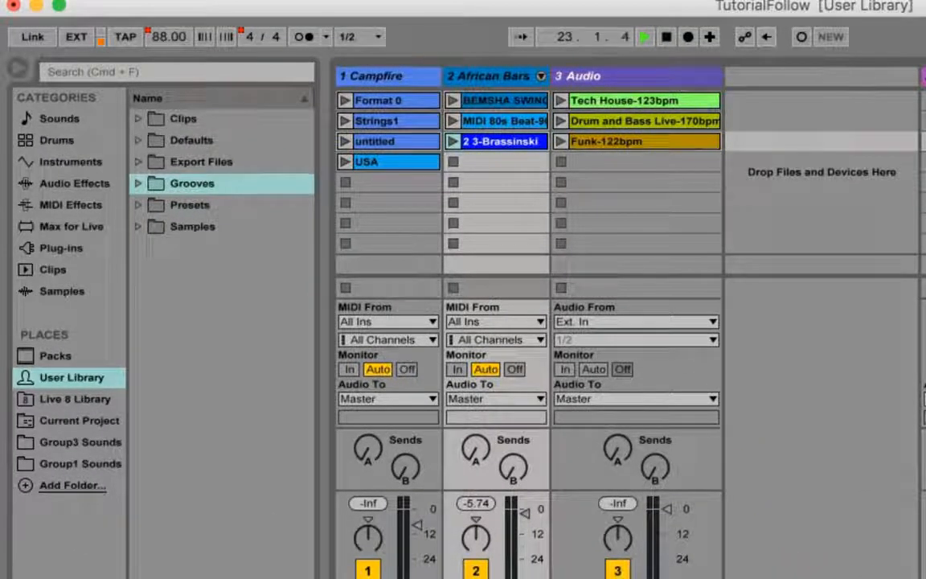
Apply the 2 3-Brassinski groove to the USA clip on the Campfire track and play it.
left_click(393, 165)
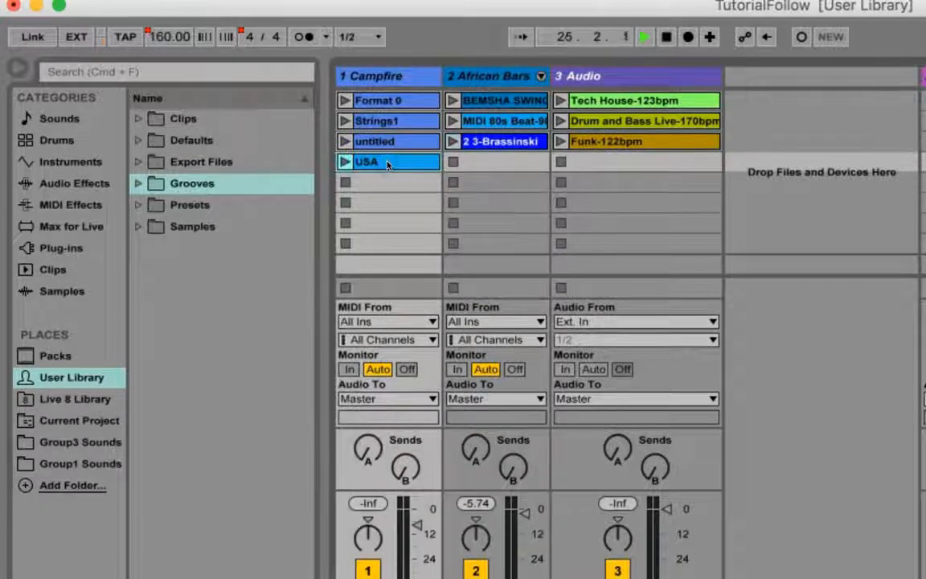
double_click(389, 162)
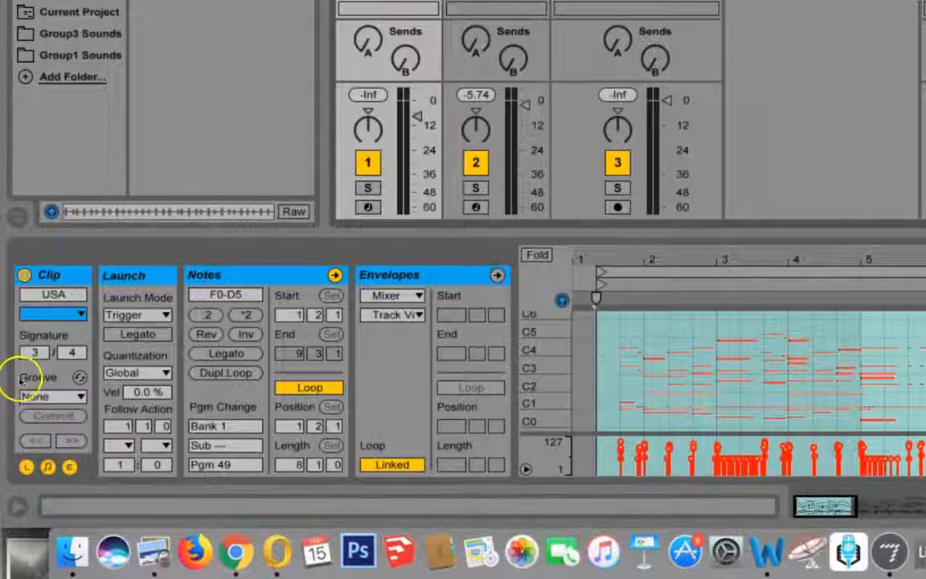
left_click(80, 397)
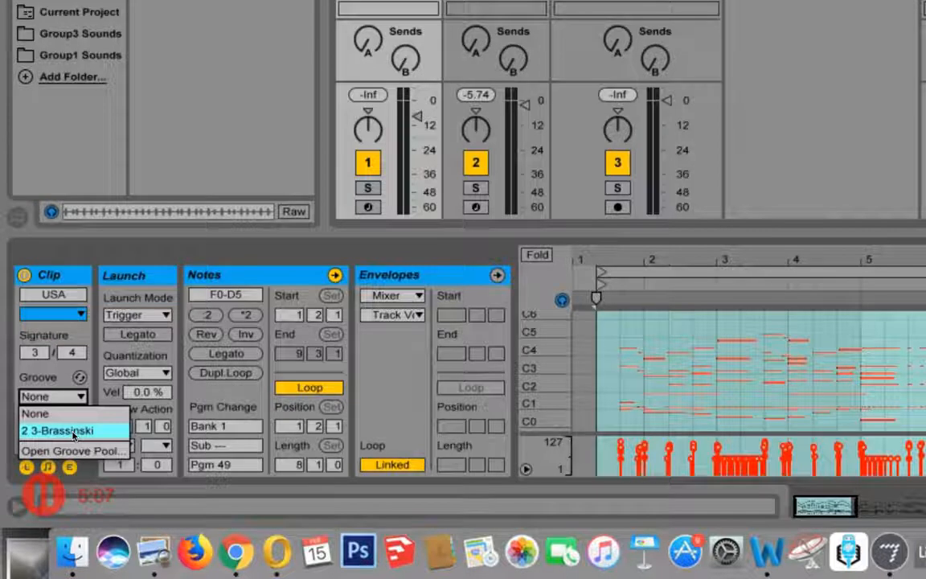
left_click(74, 432)
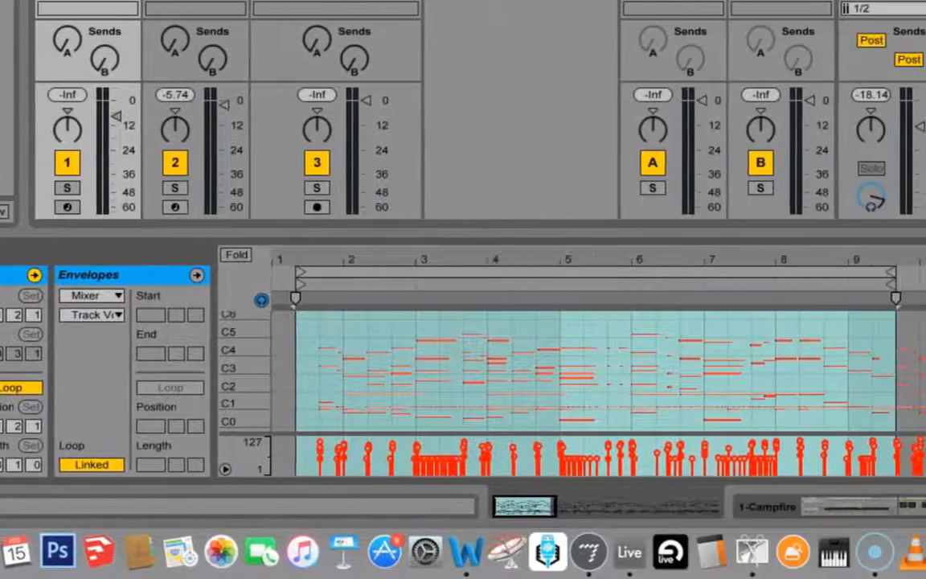
key("space")
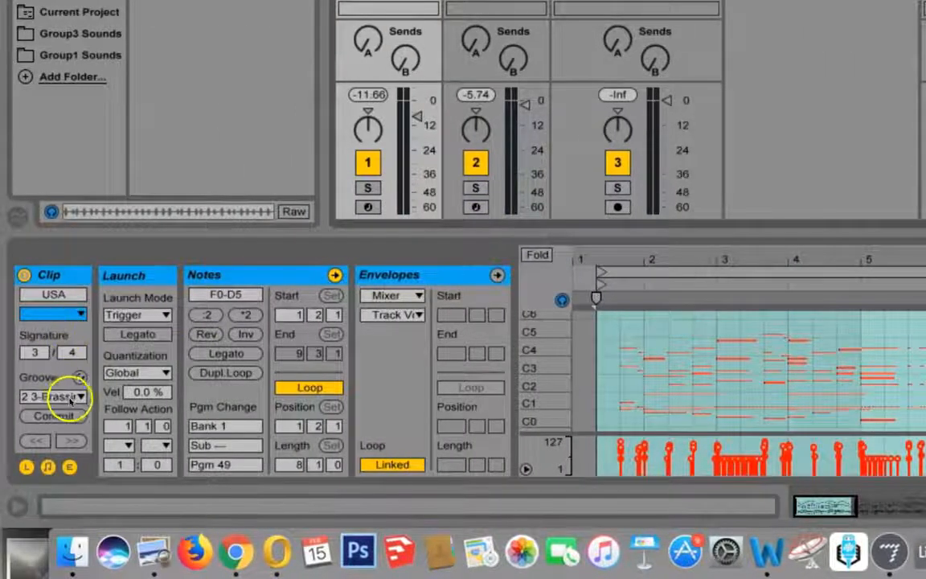
Set the USA clip's groove to None, raise the system volume and play the clip for comparison.
left_click(80, 396)
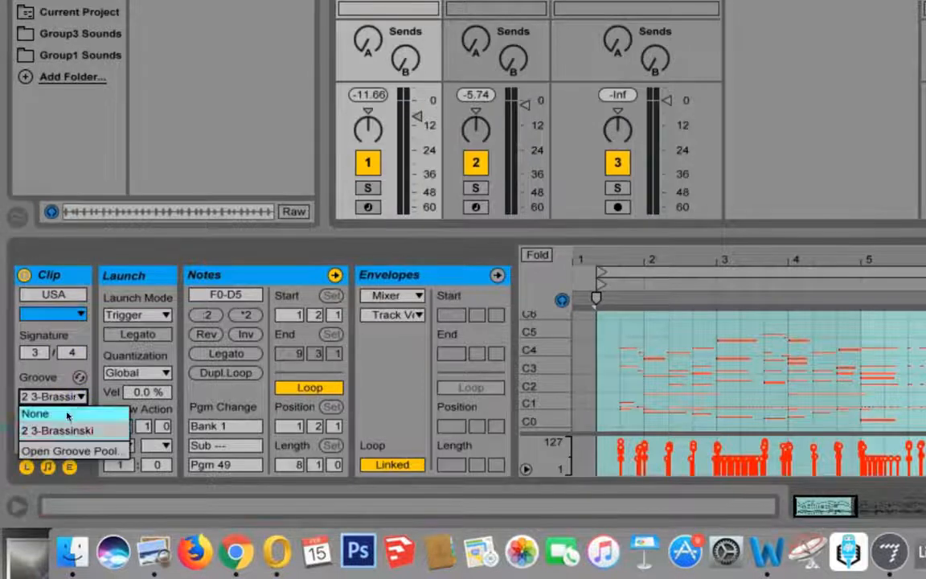
left_click(36, 413)
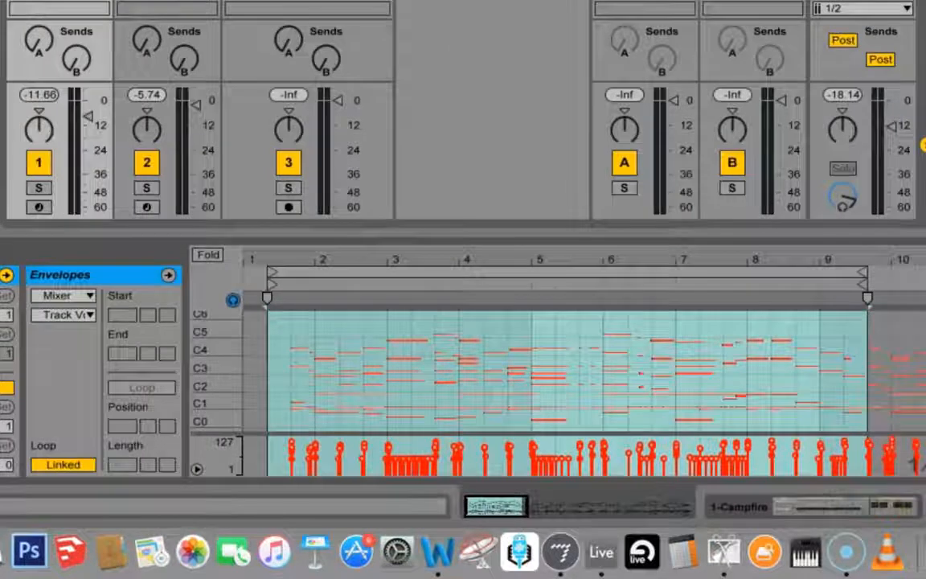
key("XF86AudioRaiseVolume")
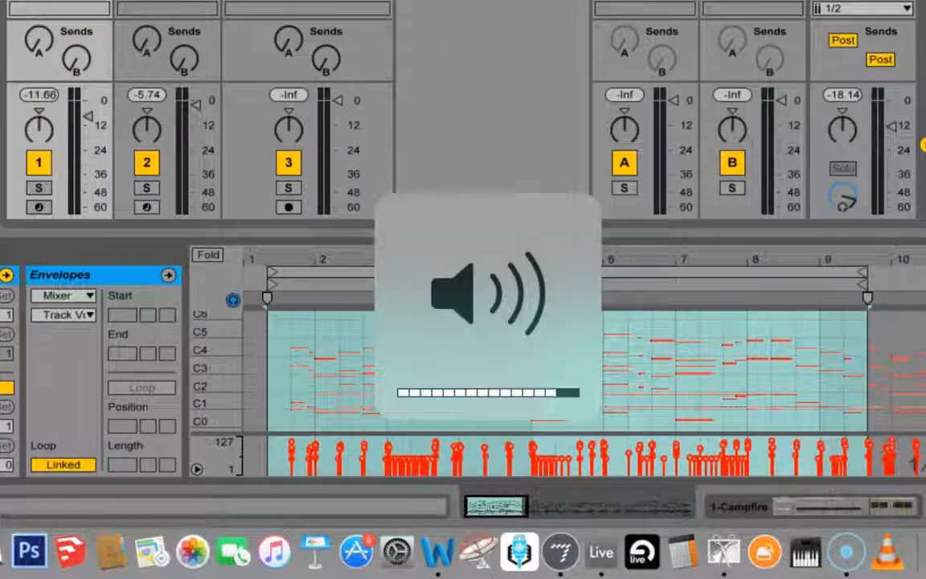
key("space")
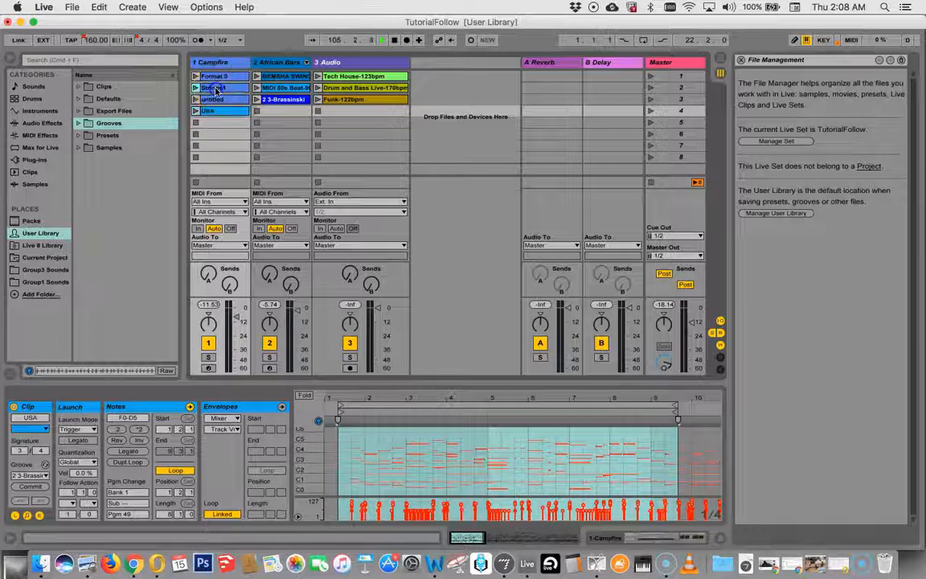
Audition the Strings1 and Format 0 clips on the Campfire track.
left_click(215, 89)
left_click(196, 89)
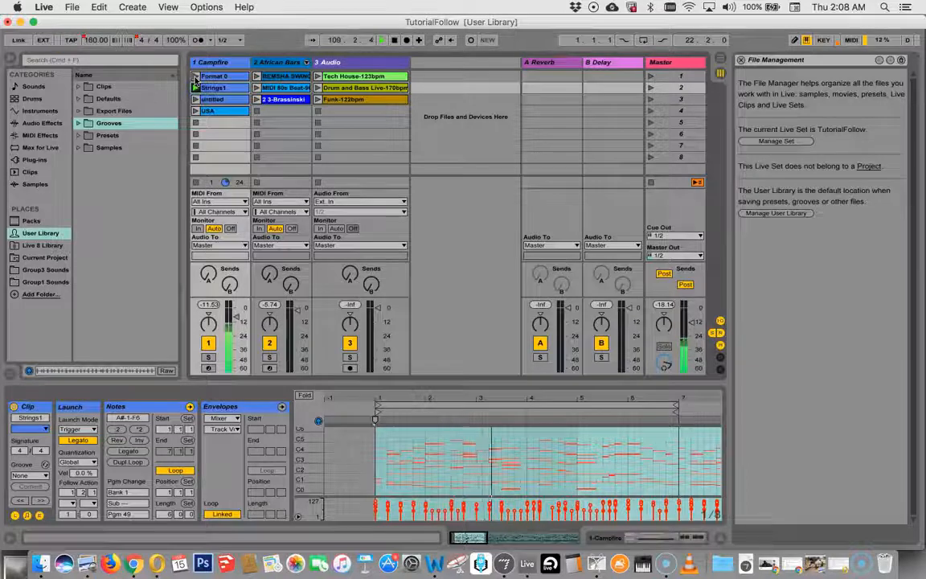
left_click(195, 78)
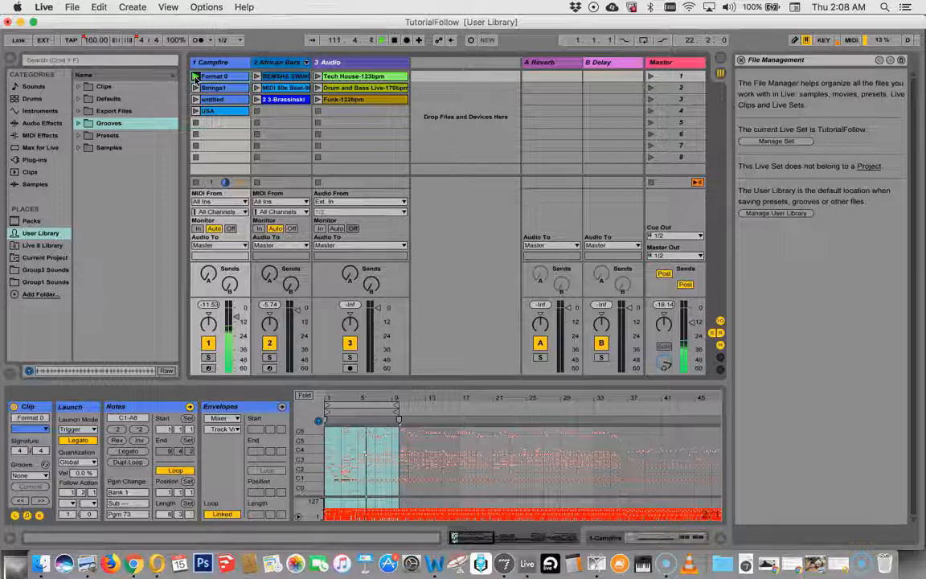
Play and stop the untitled clip on the Campfire track, and assign it the 2 3-Brassinski groove.
left_click(197, 100)
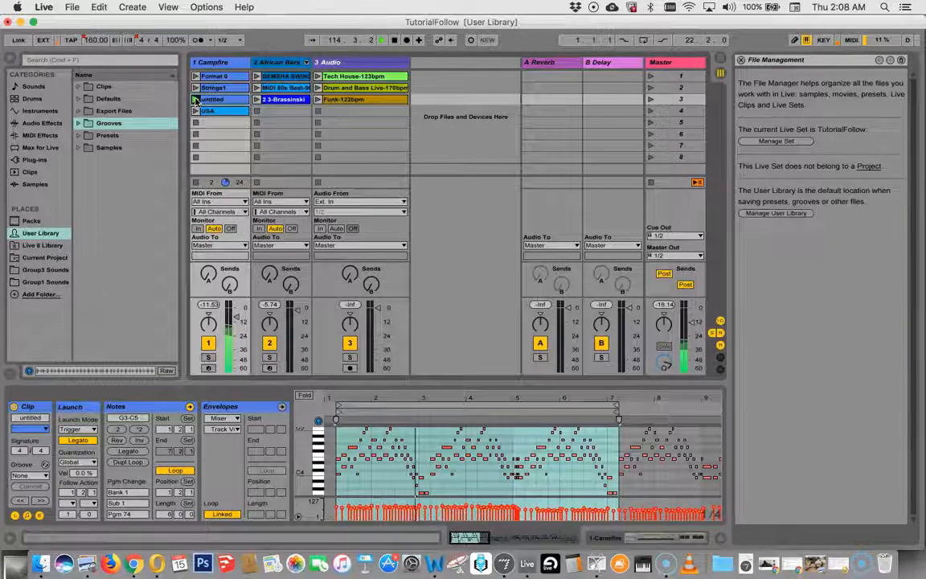
left_click(195, 124)
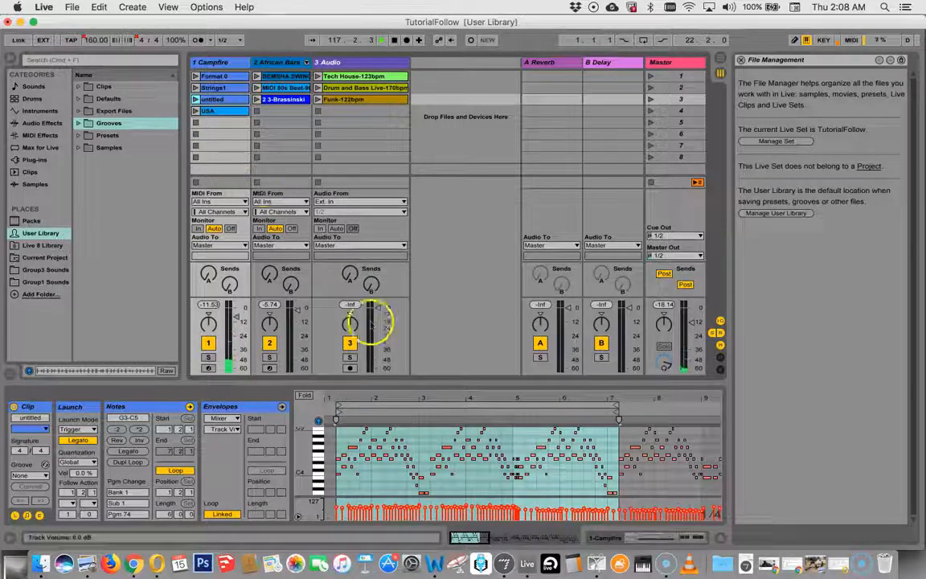
left_click(44, 476)
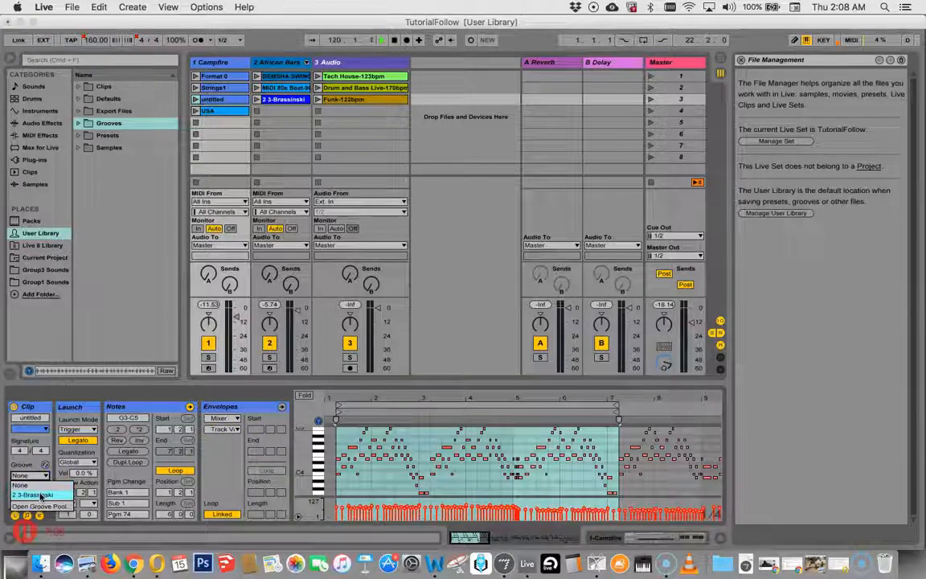
left_click(40, 496)
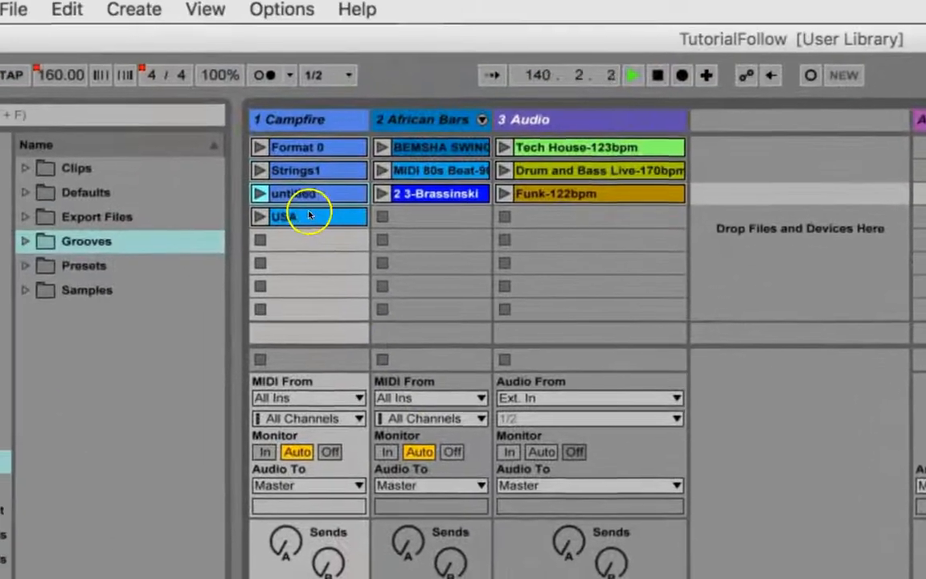
Open the Groove Pool from the USA clip's groove choices and shrink it to enlarge the browser.
left_click(312, 225)
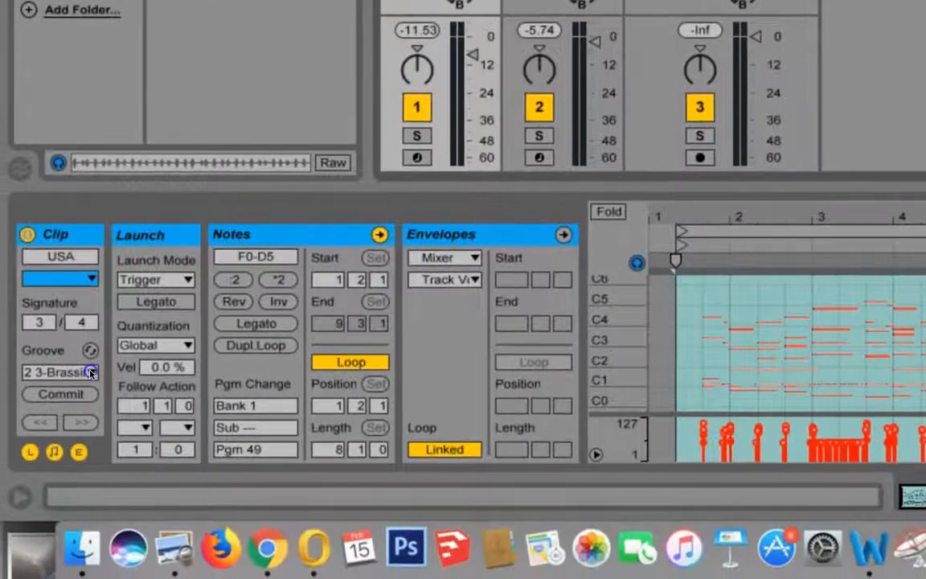
left_click(91, 373)
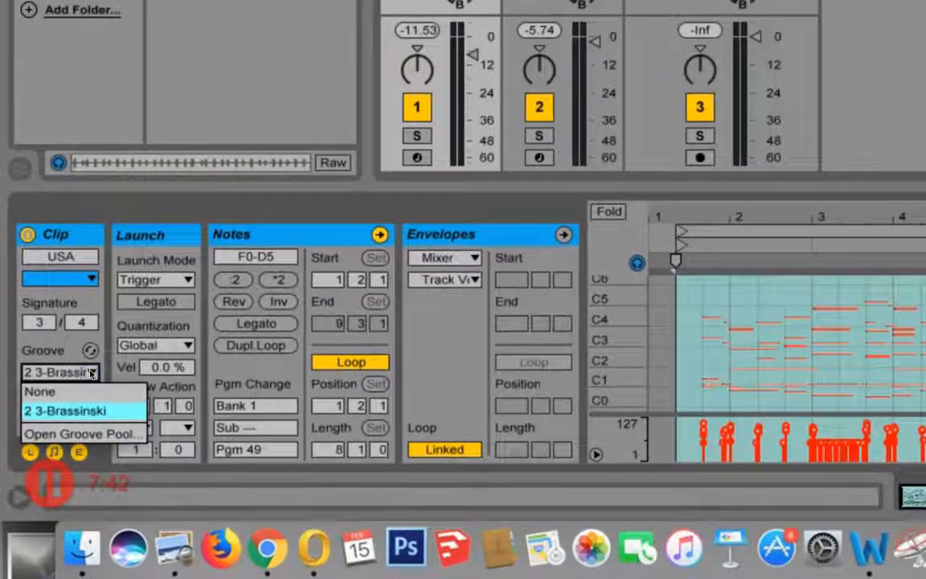
left_click(73, 411)
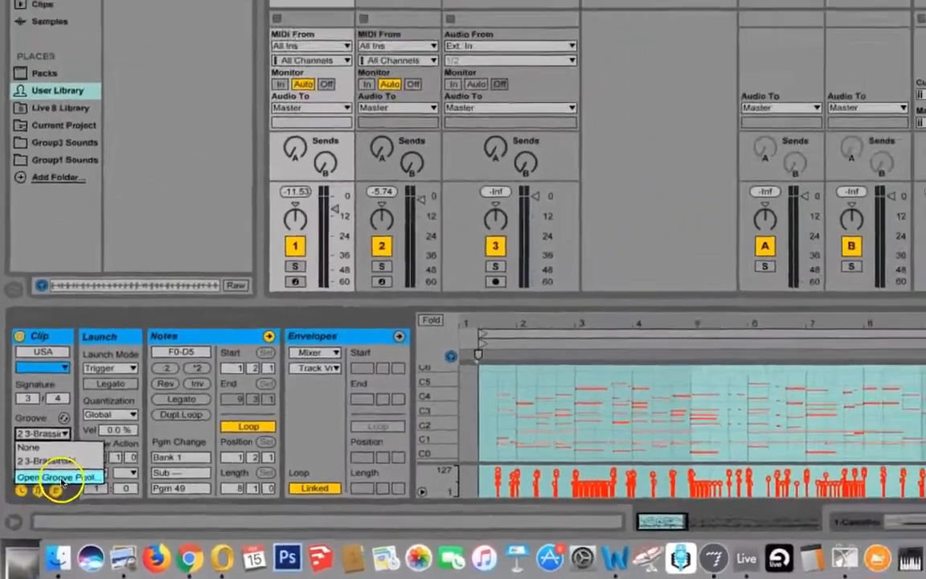
left_click(61, 478)
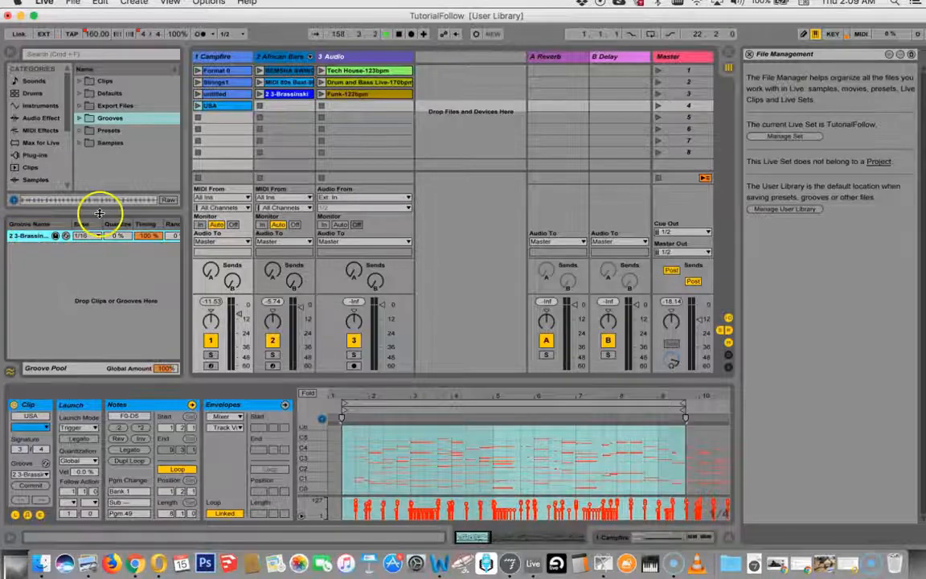
left_click_drag(98, 211, 84, 291)
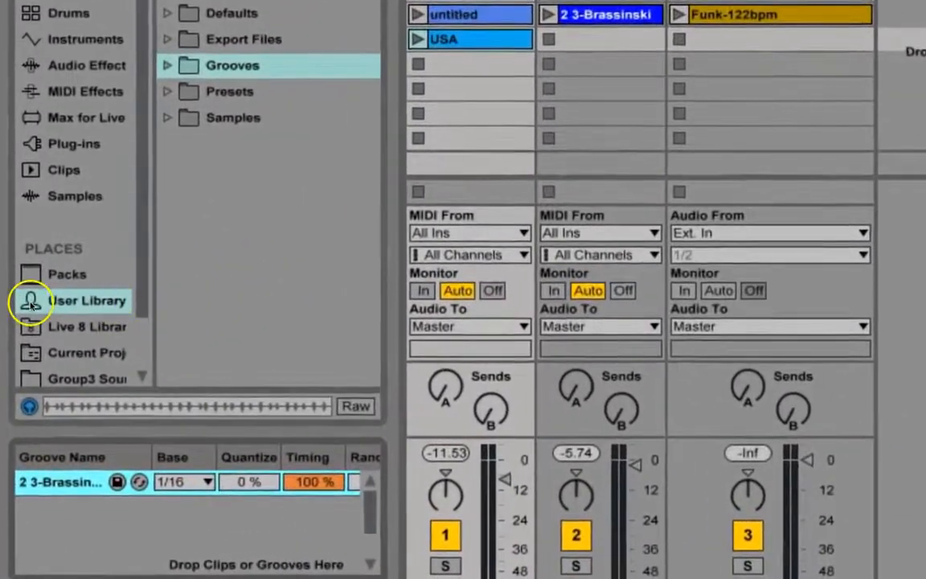
Check the Grooves folder in the User Library for saved grooves.
left_click(26, 286)
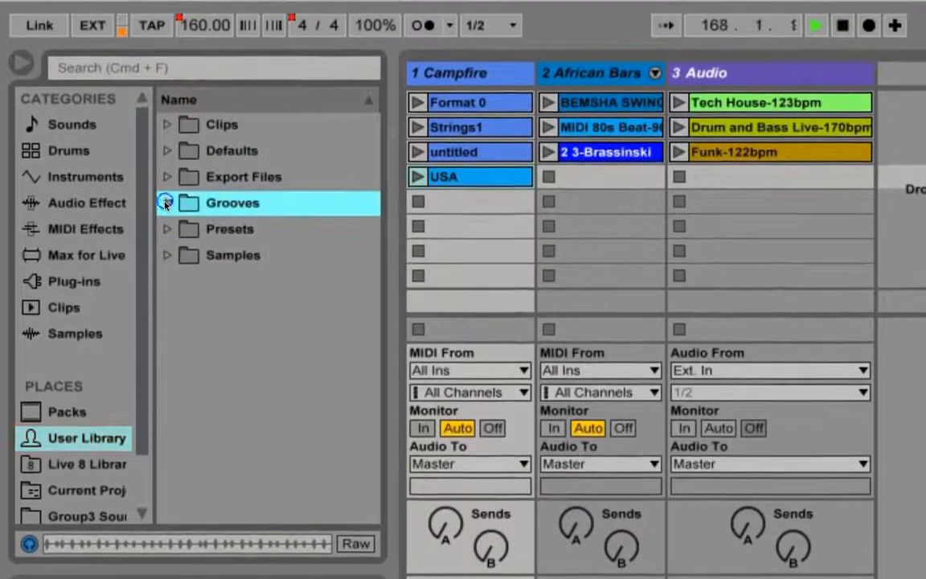
left_click(168, 191)
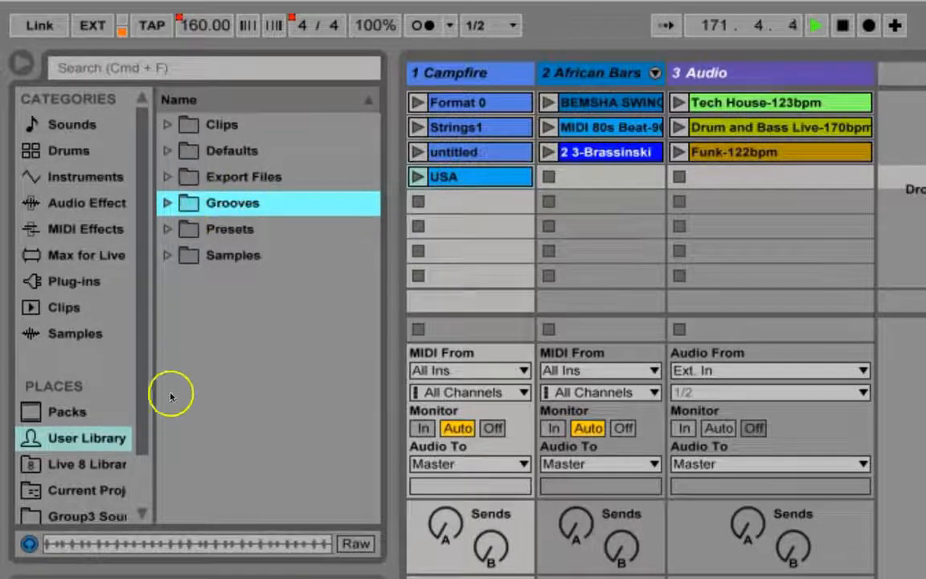
left_click(227, 206)
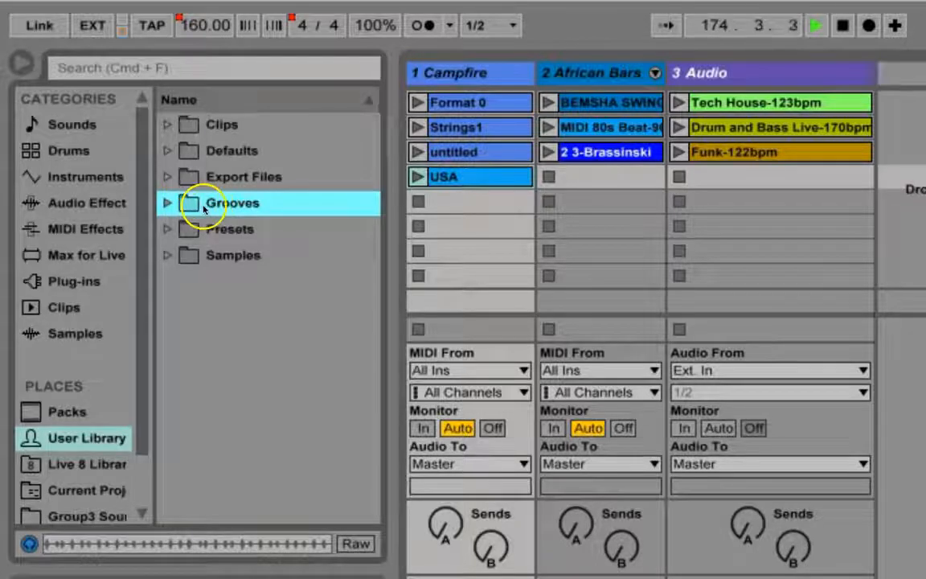
Browse the Core Library pack to the Latin Percussion folder inside Swing and Groove.
left_click(60, 415)
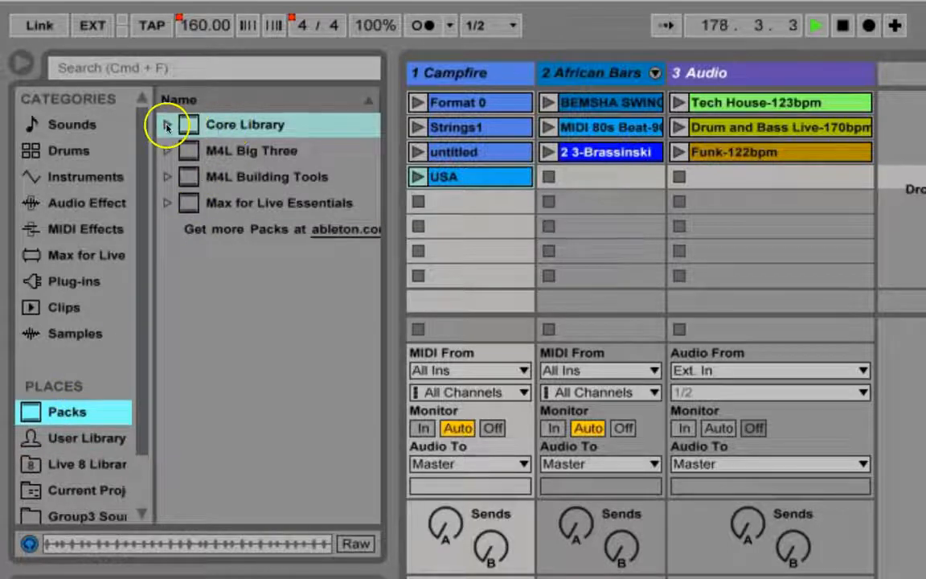
left_click(166, 127)
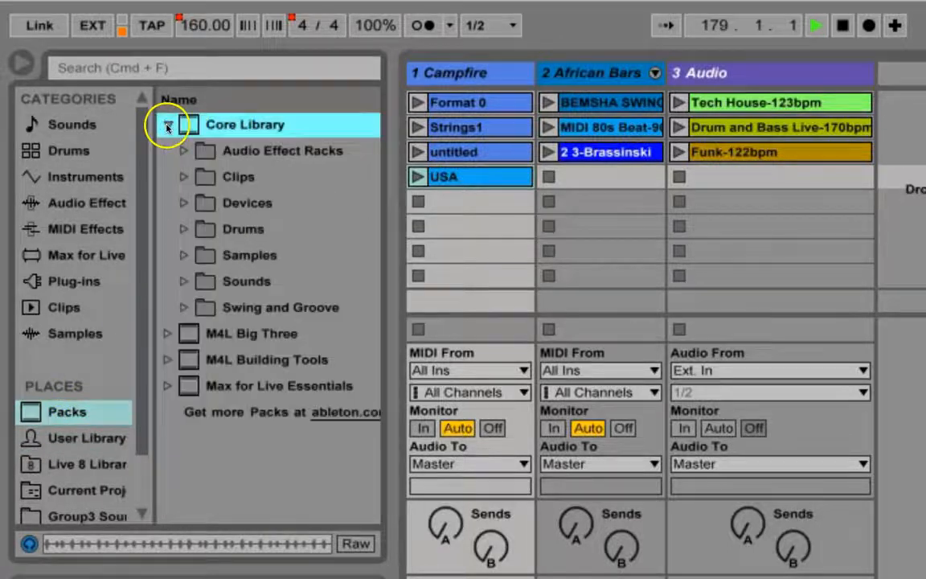
left_click(184, 308)
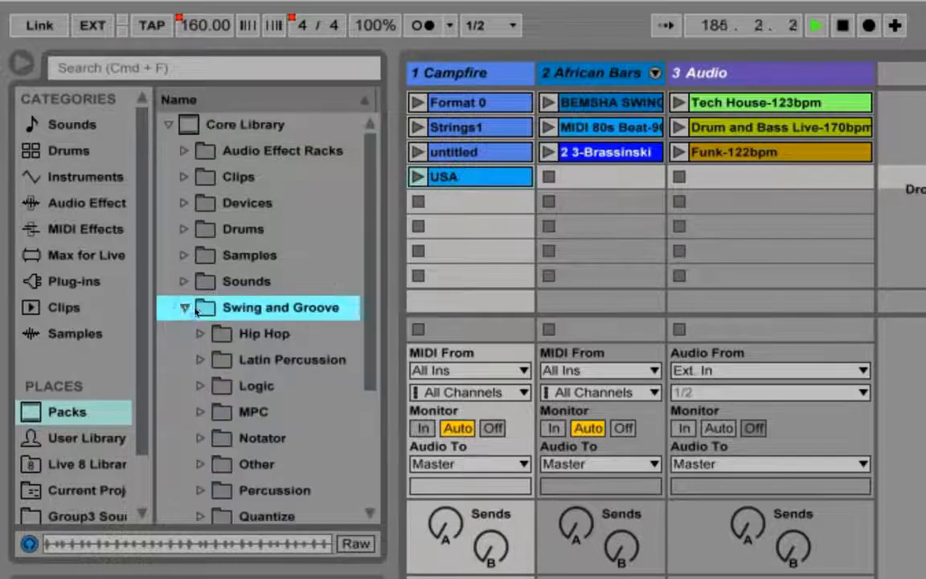
scroll(212, 320, "down", 7)
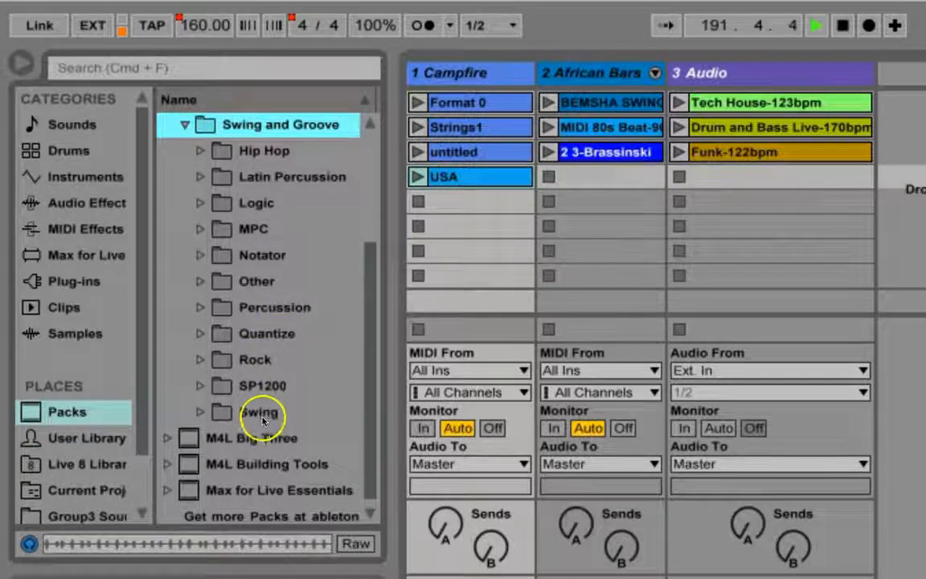
left_click(199, 177)
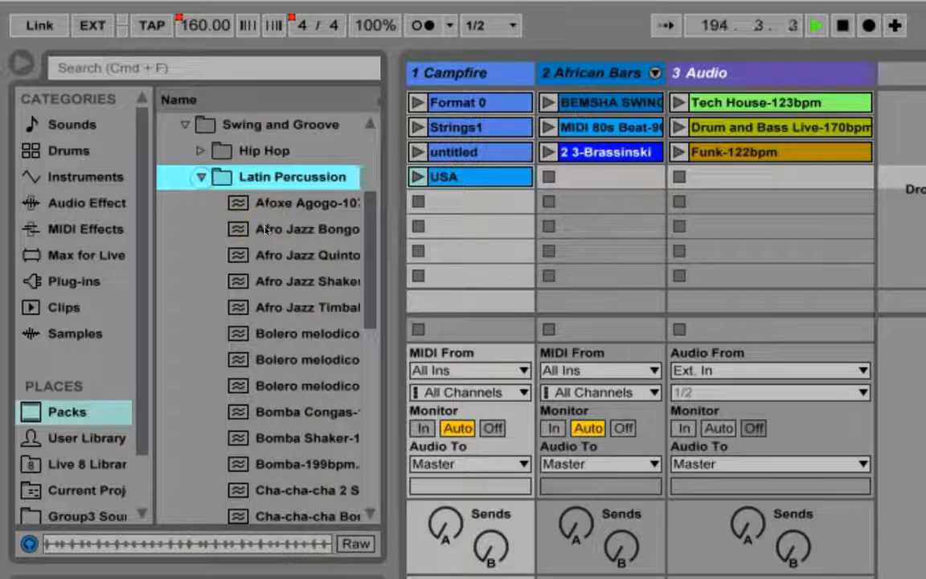
scroll(267, 231, "down", 1)
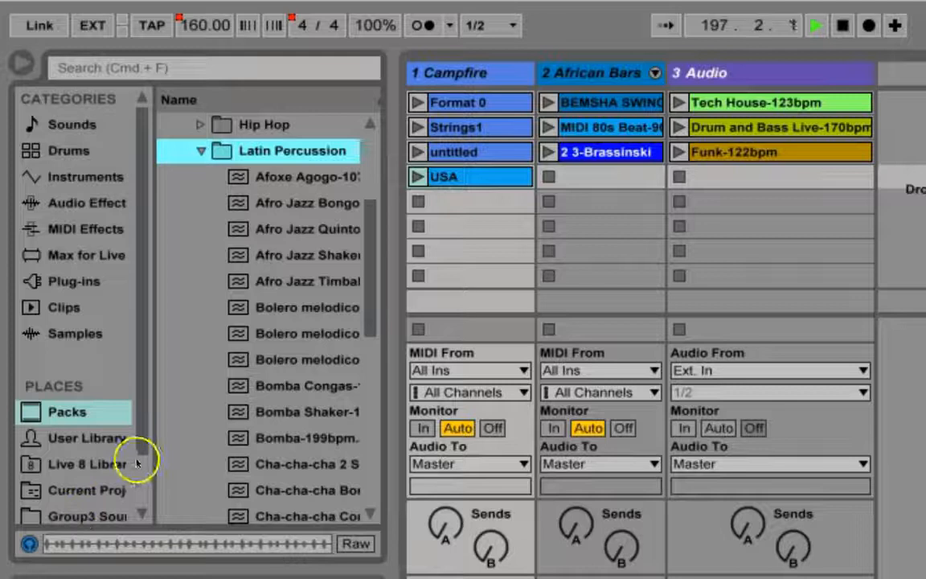
Preview the Bolero melodico Shaker-106bpm groove and add it to the Groove Pool.
left_click(240, 362)
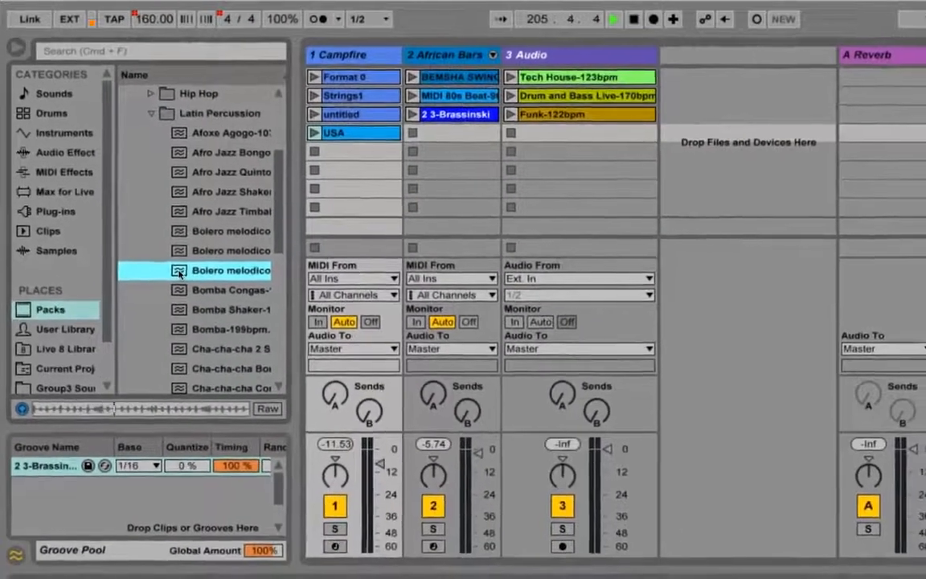
left_click(208, 306)
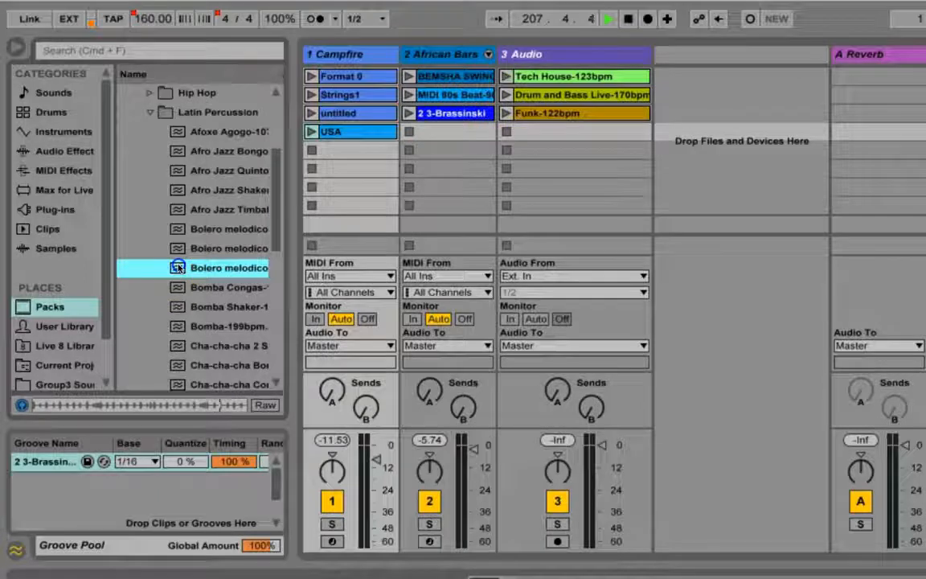
left_click(48, 482)
left_click_drag(48, 482, 45, 481)
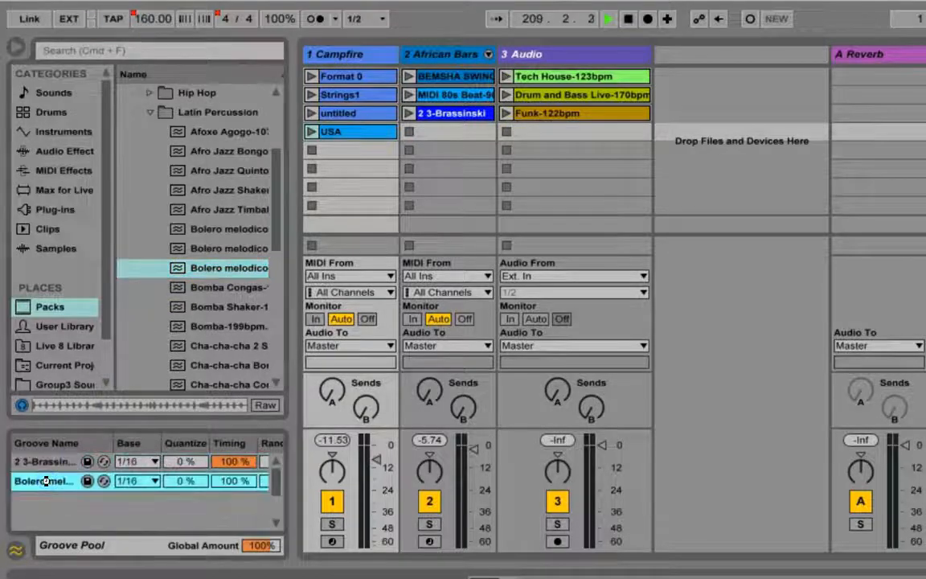
Audition the Bomba and Cha-cha-cha 2 grooves, and add Bomba Congas-199bpm to the Groove Pool.
left_click(177, 288)
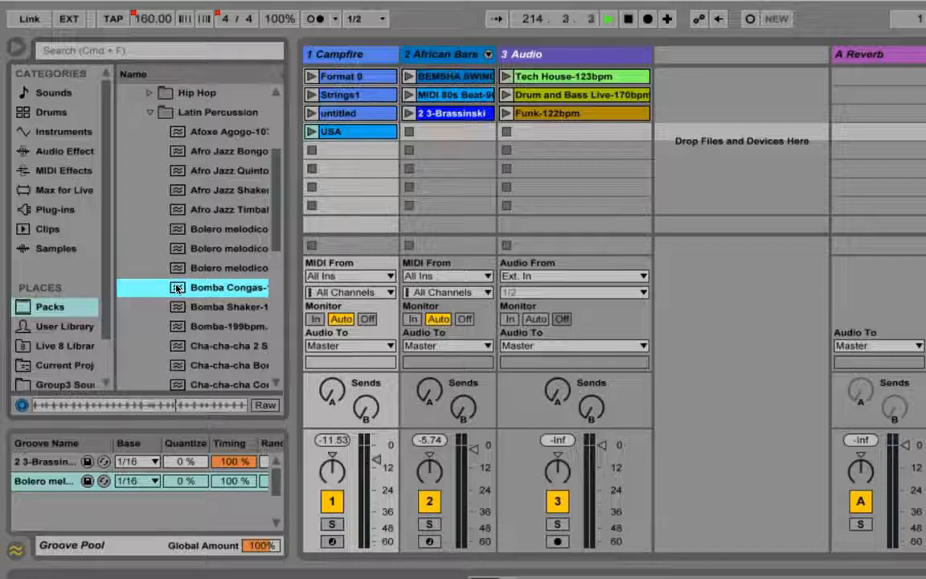
left_click(179, 306)
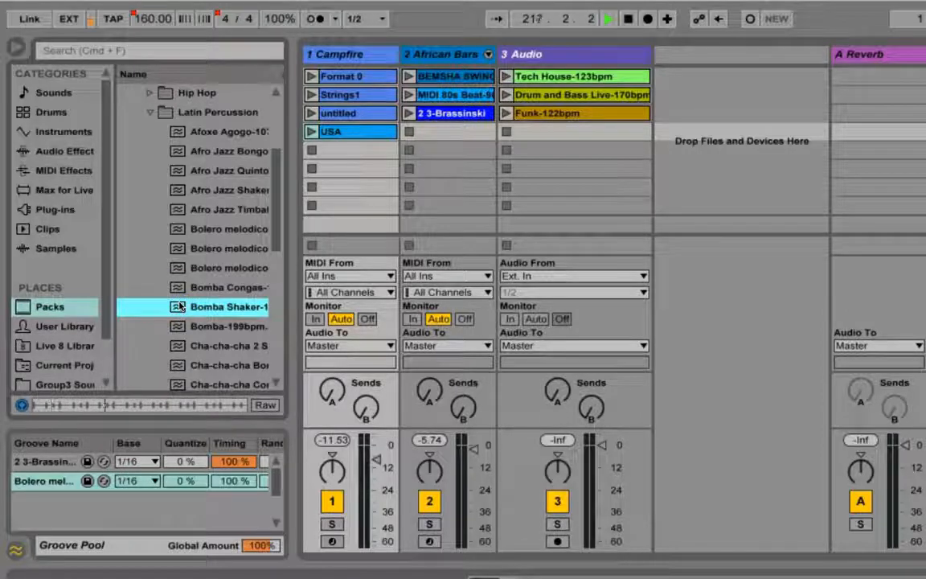
left_click(176, 327)
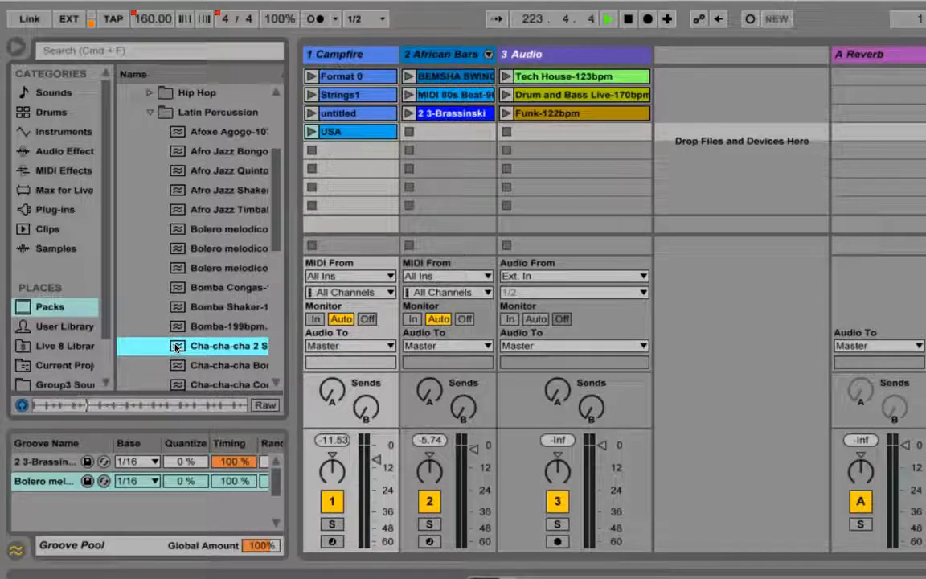
left_click(177, 308)
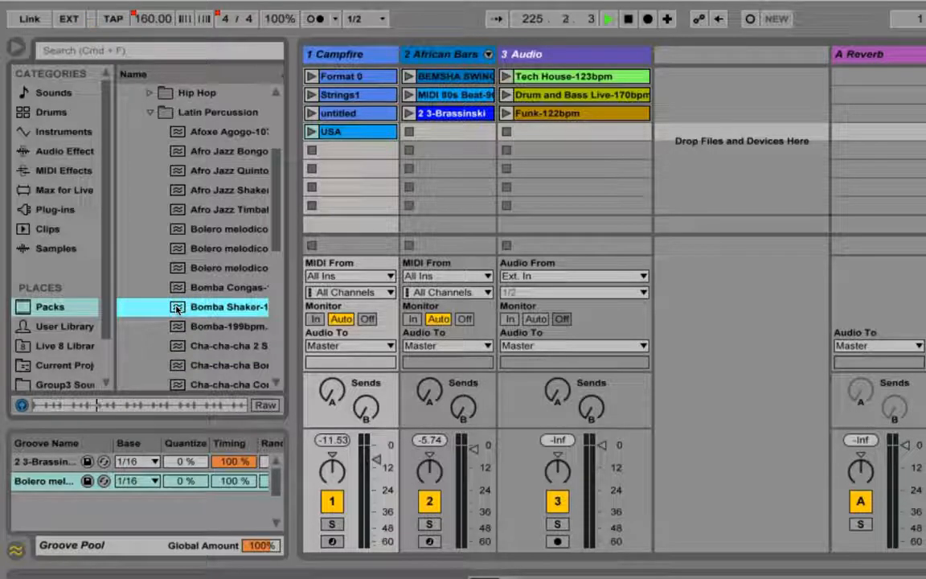
left_click(178, 290)
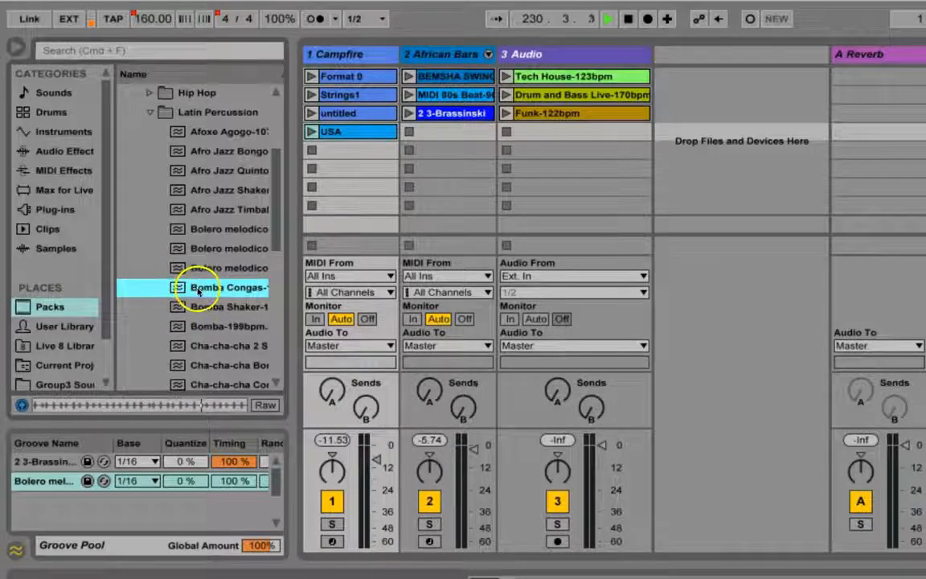
left_click_drag(147, 333, 40, 508)
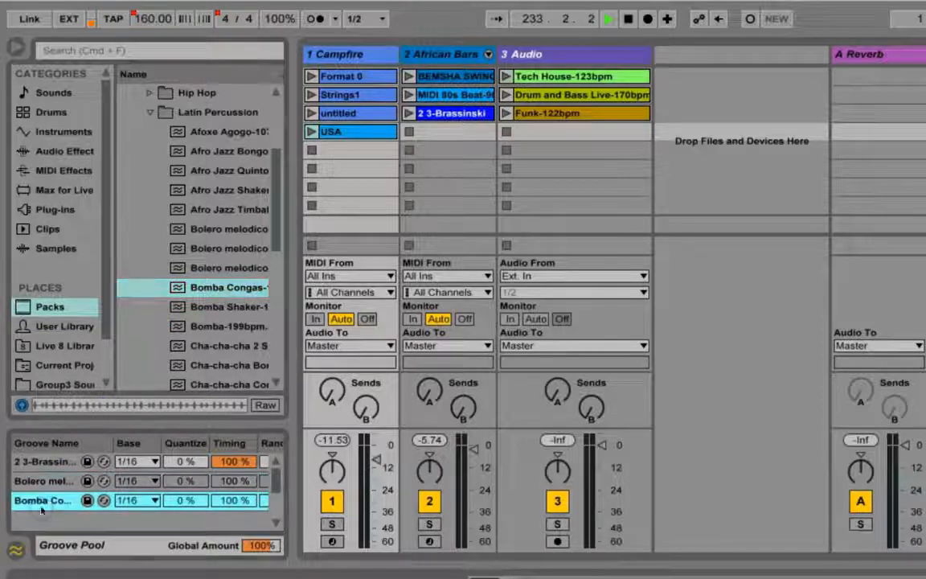
Audition the Rhumba Bongo, Quinta and Shaker grooves, and add Rhumba Shaker-135bpm to the Groove Pool.
scroll(203, 323, "down", 5)
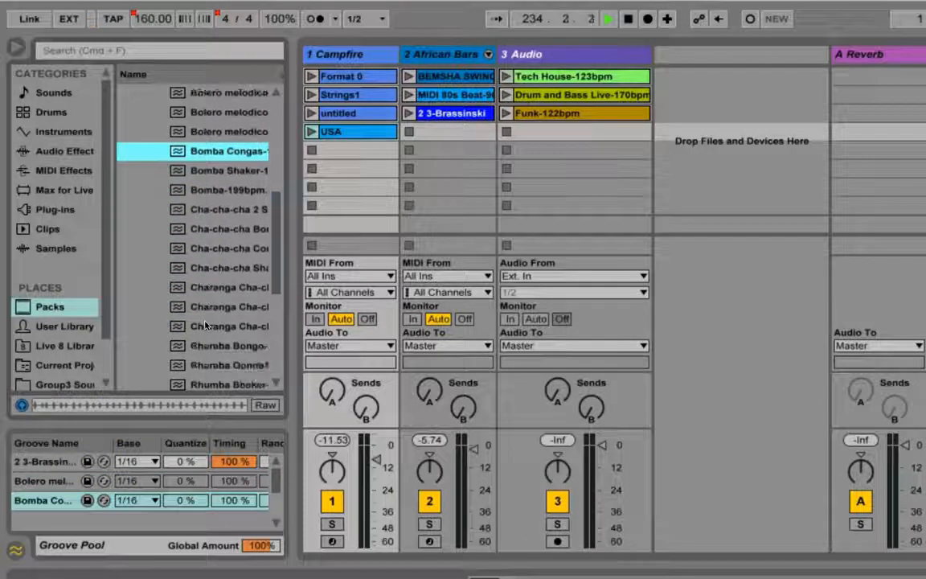
scroll(205, 325, "down", 1)
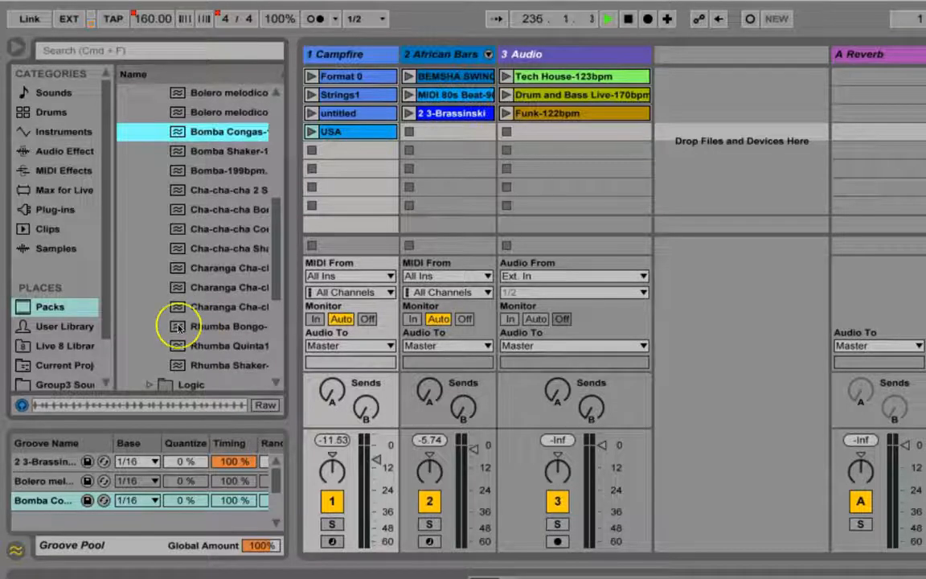
left_click(178, 327)
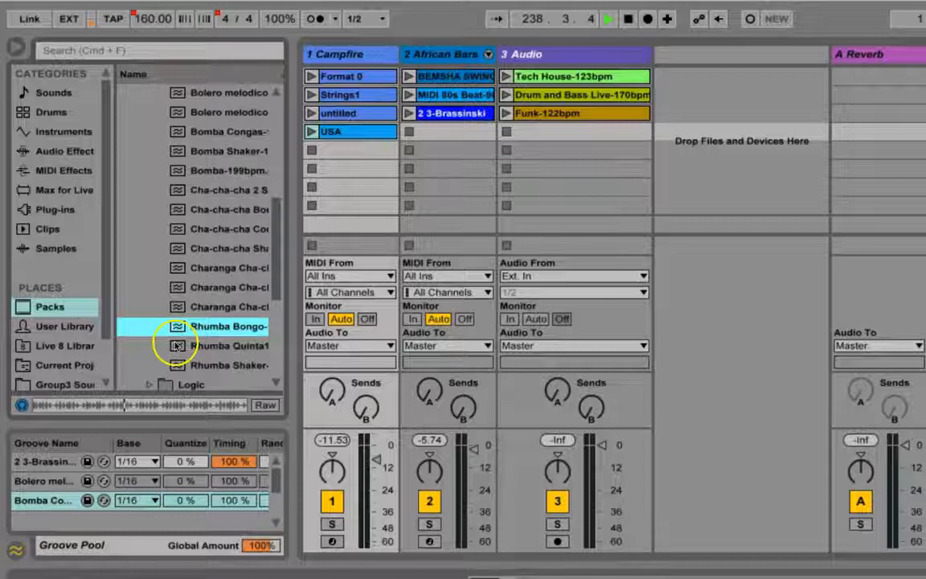
left_click(176, 347)
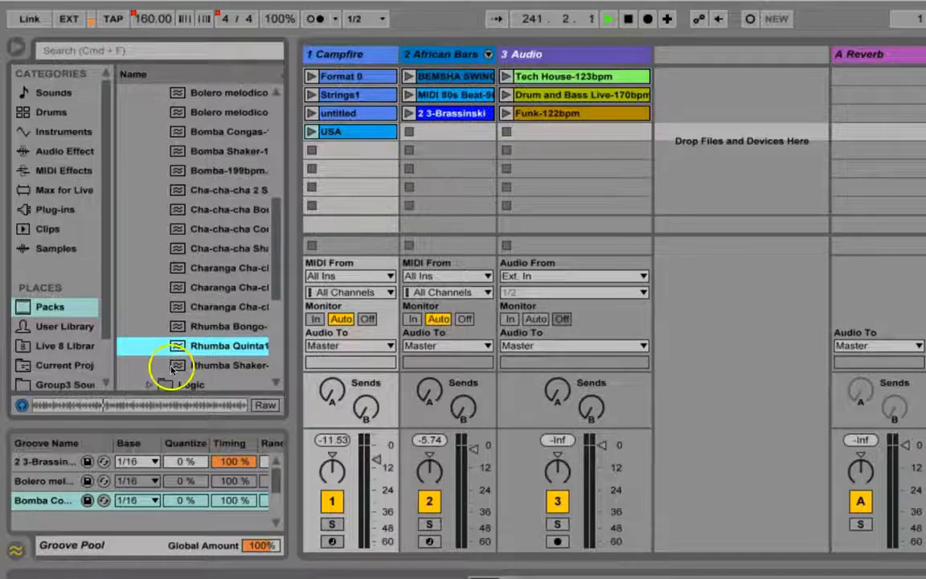
left_click(174, 367)
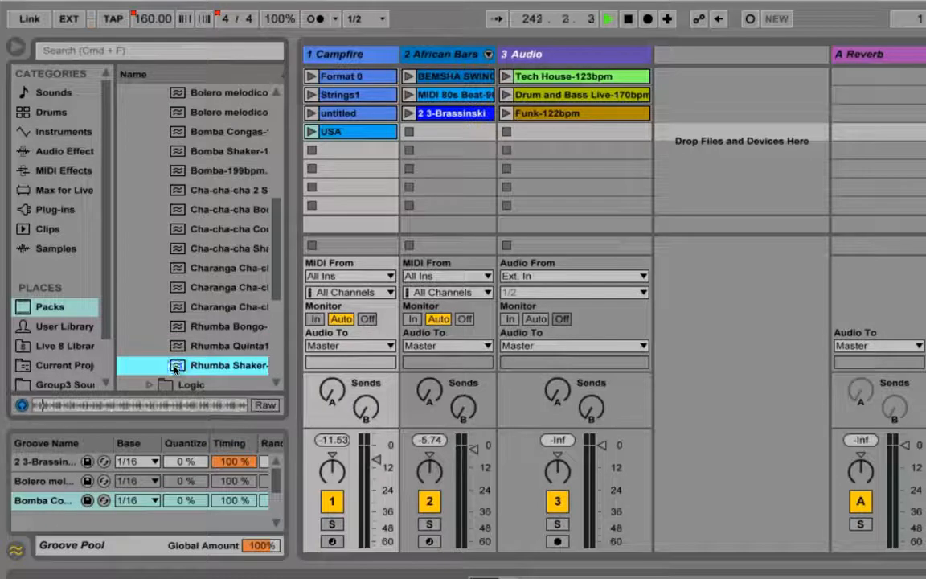
left_click_drag(171, 366, 47, 497)
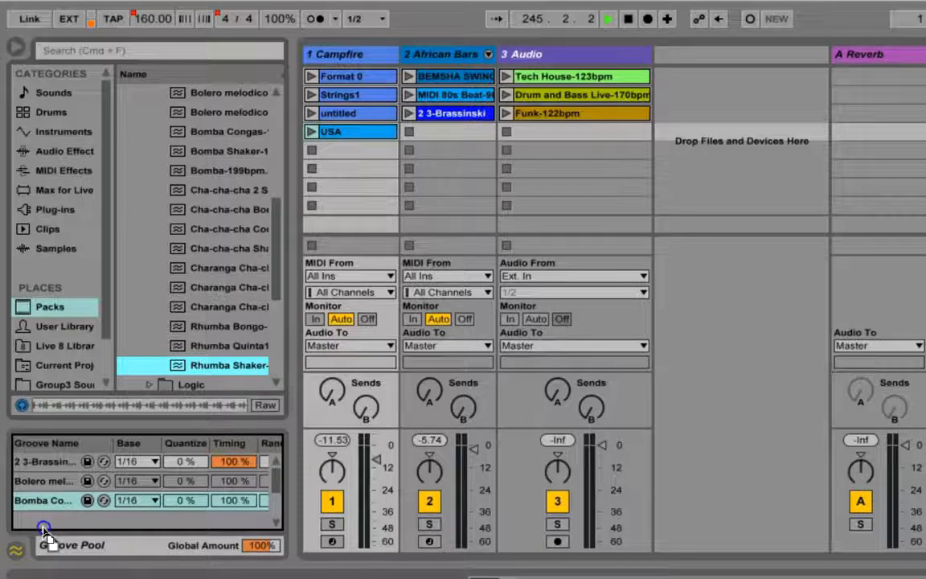
scroll(44, 507, "down", 2)
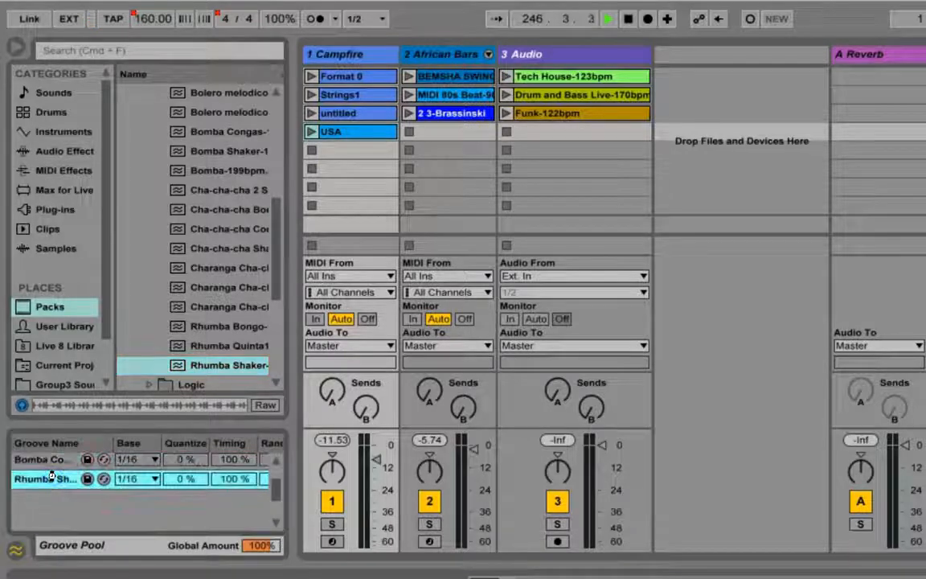
scroll(56, 490, "up", 2)
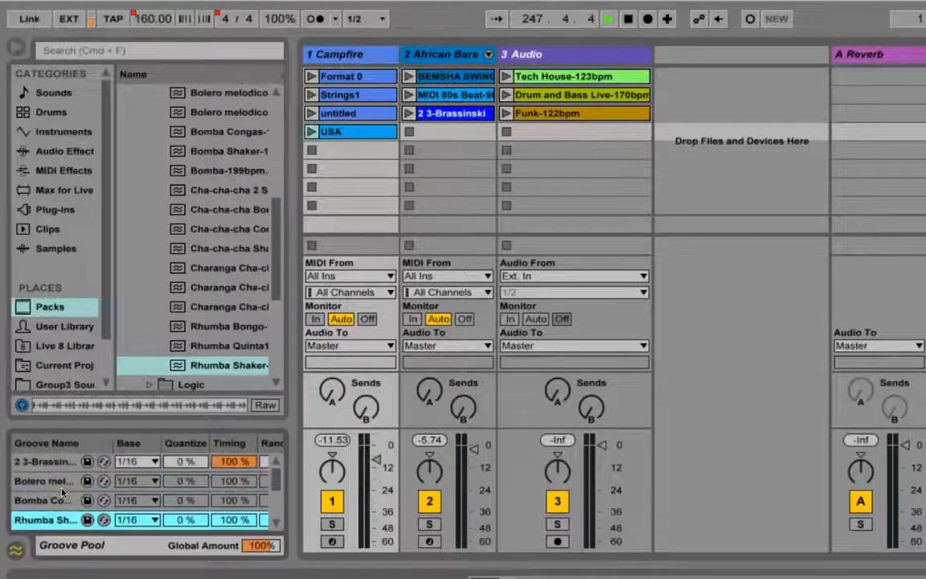
Play and stop the USA clip on the Campfire track, and assign it the Bolero melodico Shaker-106bpm groove.
left_click(312, 133)
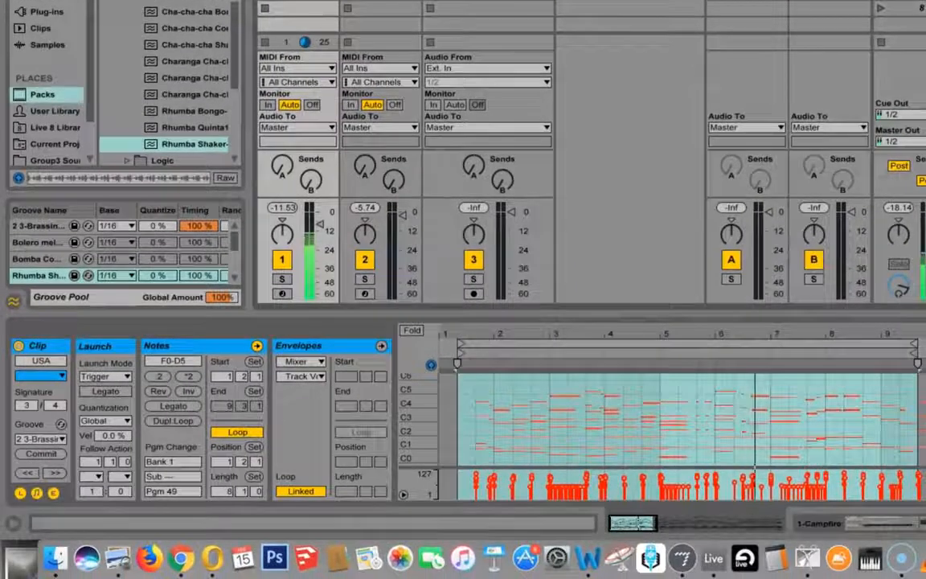
left_click(265, 42)
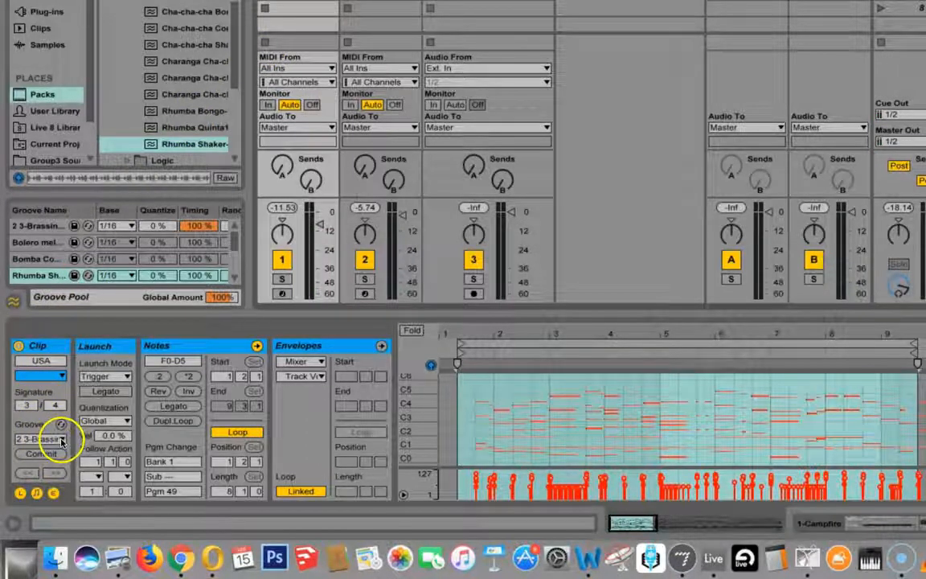
left_click(62, 441)
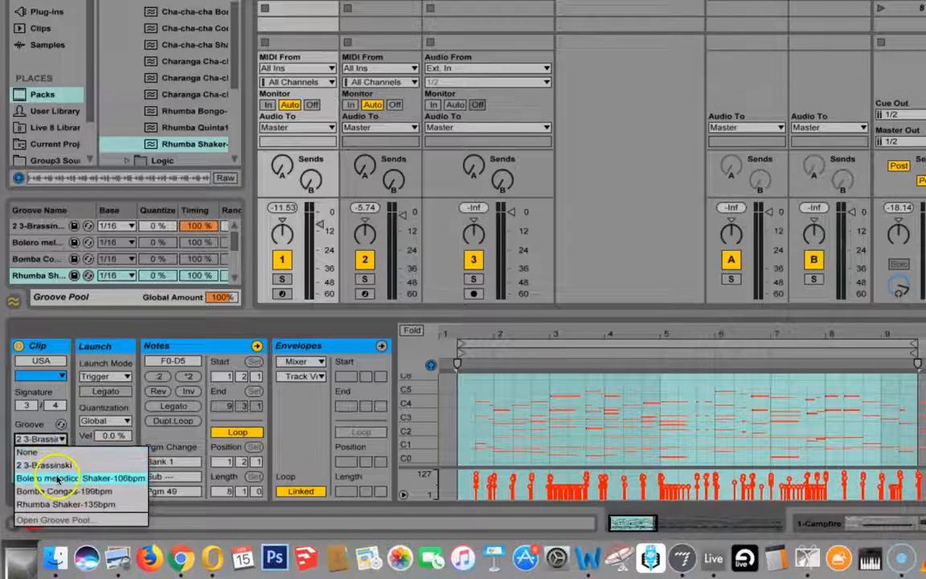
left_click(60, 480)
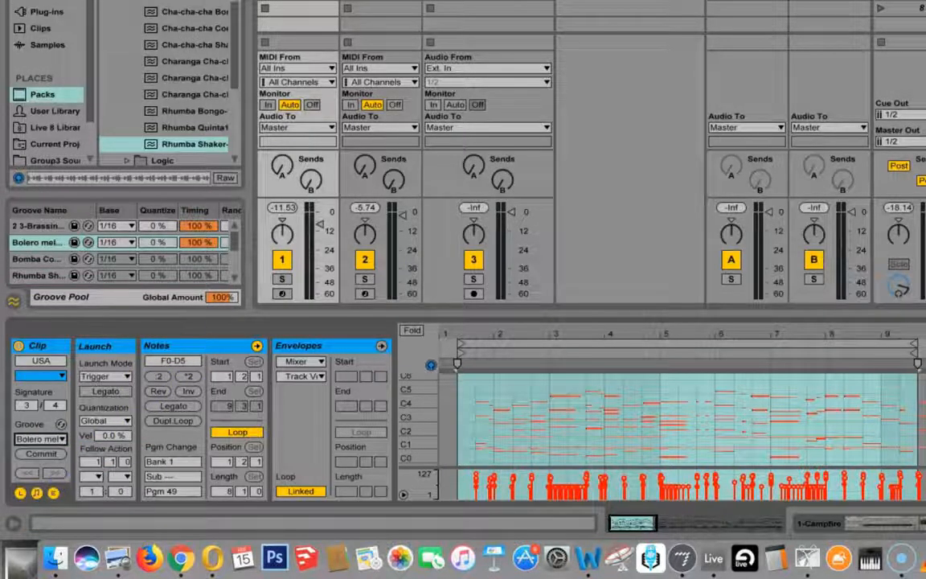
Play the USA clip with its current groove, switch its groove to Bomba Congas-199bpm, and restart playback.
key("space")
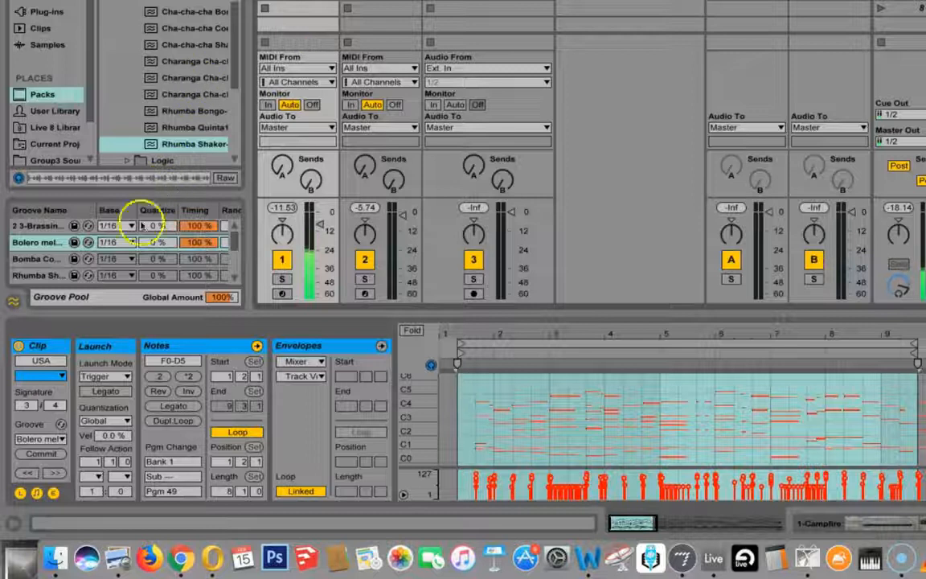
left_click(58, 439)
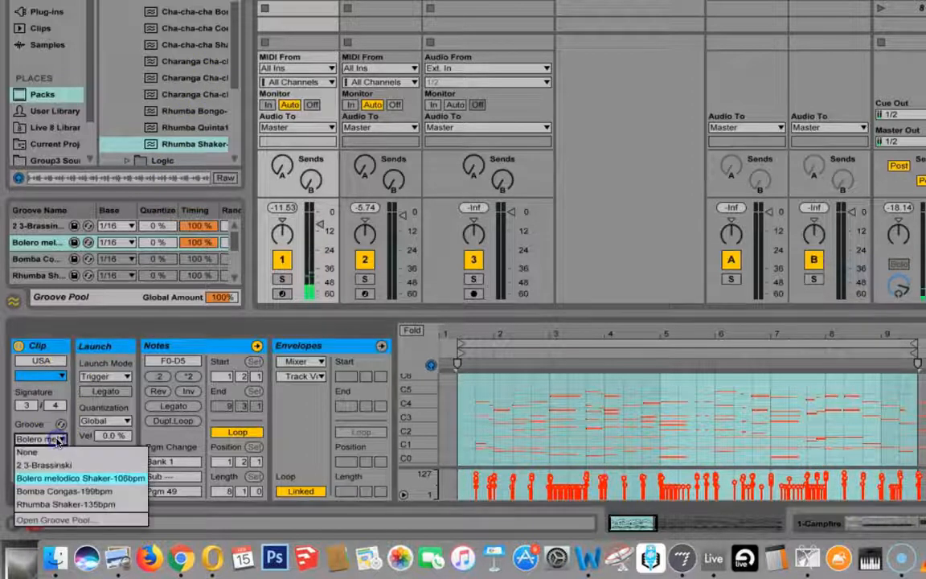
left_click(51, 491)
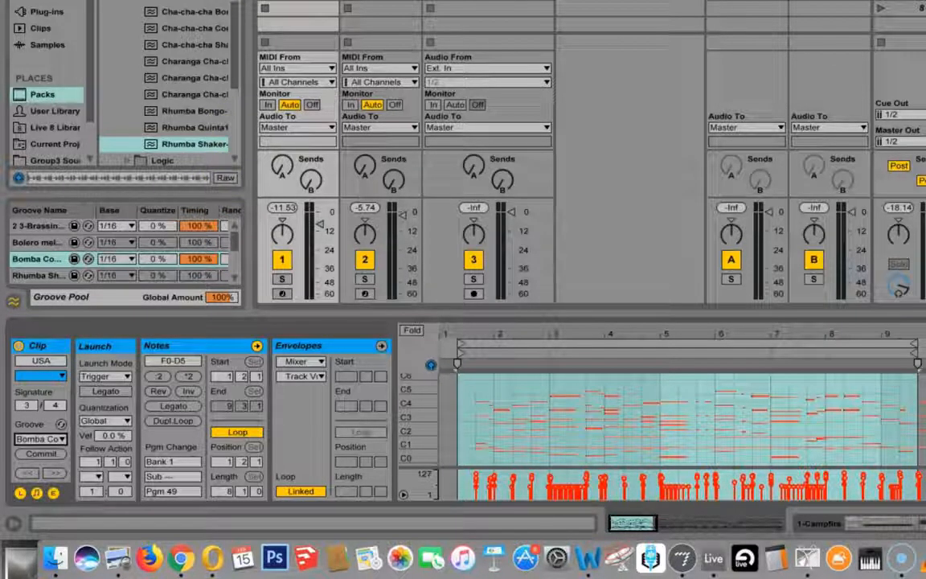
key("space")
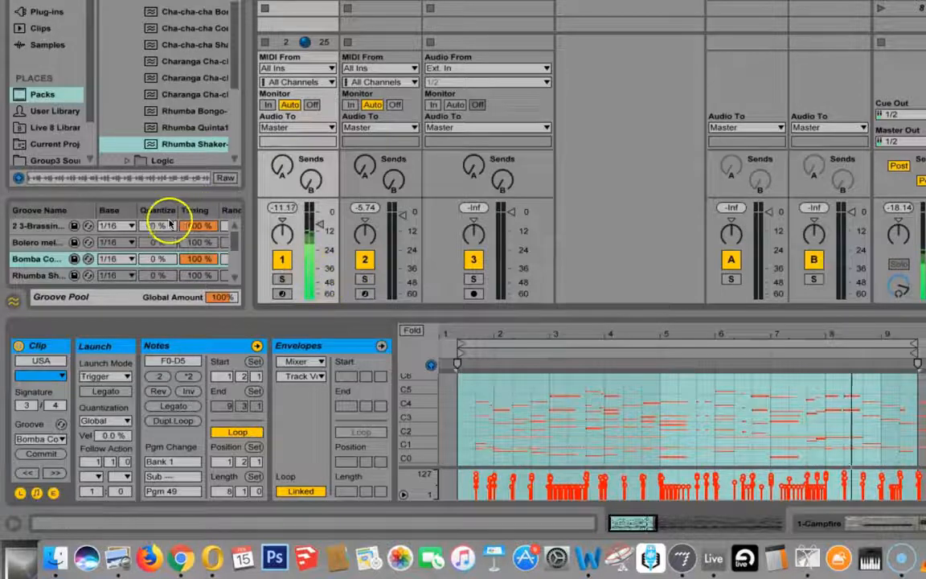
Make the Groove Pool taller and wider so all groove names and parameter columns fit.
left_click_drag(119, 193, 121, 115)
left_click(201, 185)
left_click_drag(248, 192, 345, 194)
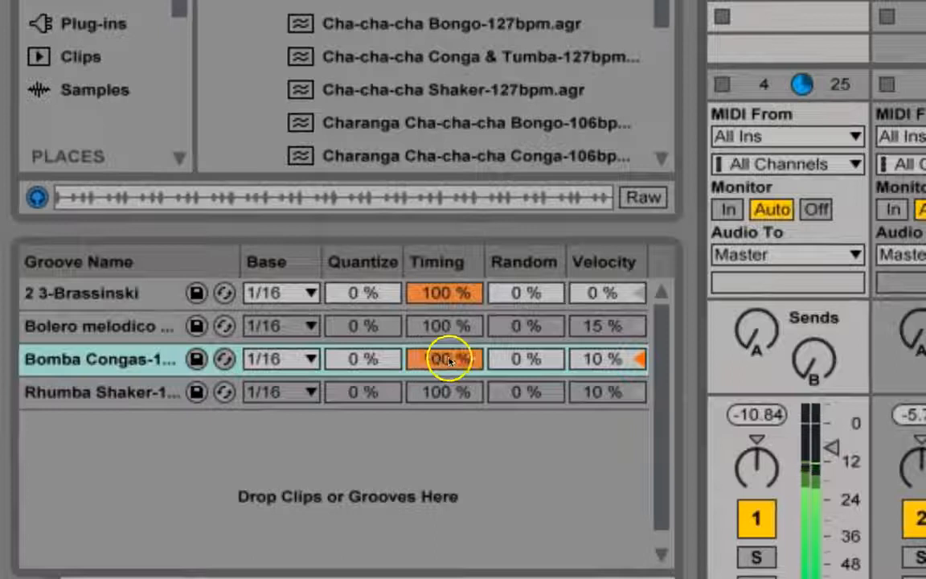
Try 100% Velocity on the Bomba Congas groove during playback, and settle its Velocity at 73%.
left_click(593, 361)
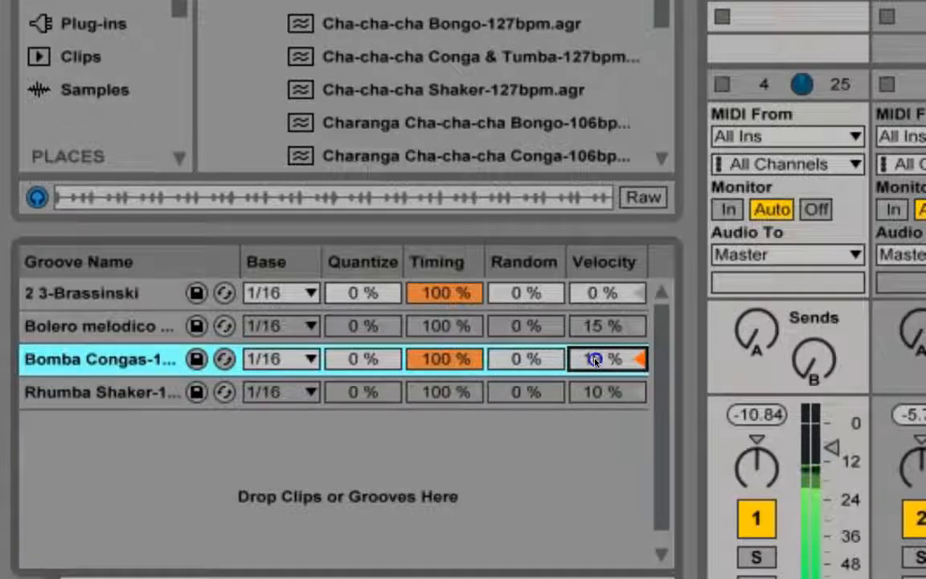
left_click_drag(594, 361, 595, 364)
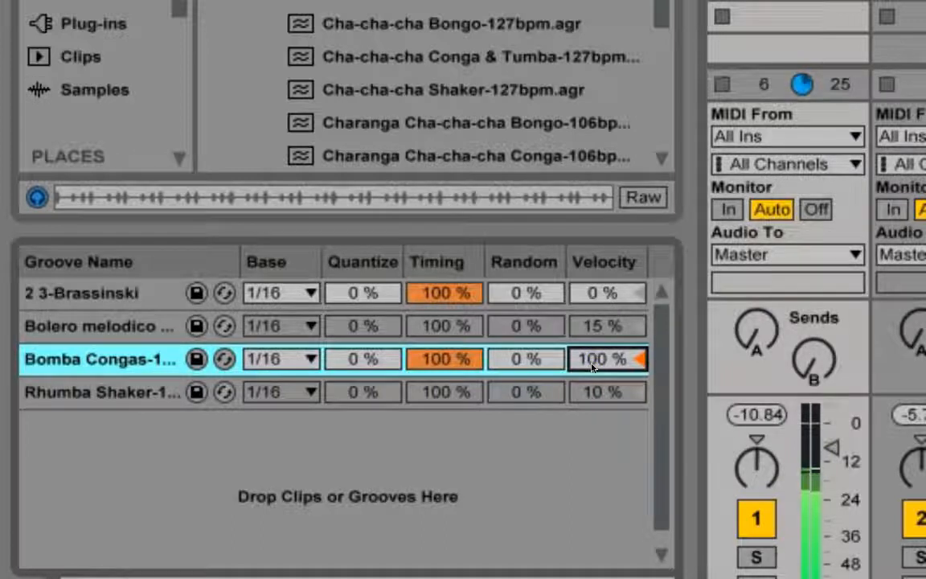
left_click(595, 365)
left_click_drag(597, 363, 597, 363)
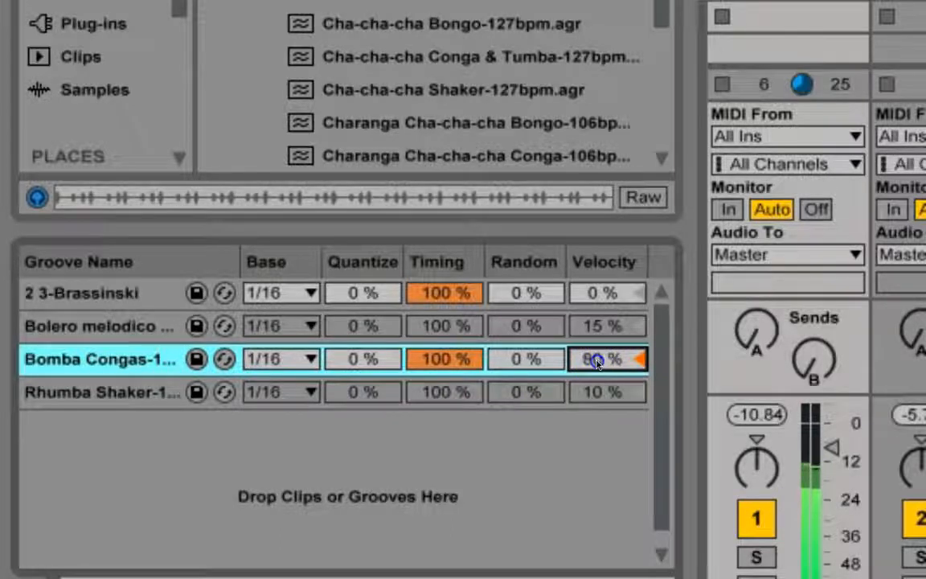
Try higher Quantize amounts on the Bomba Congas groove while the clip plays, and return Quantize to 0%.
left_click(352, 363)
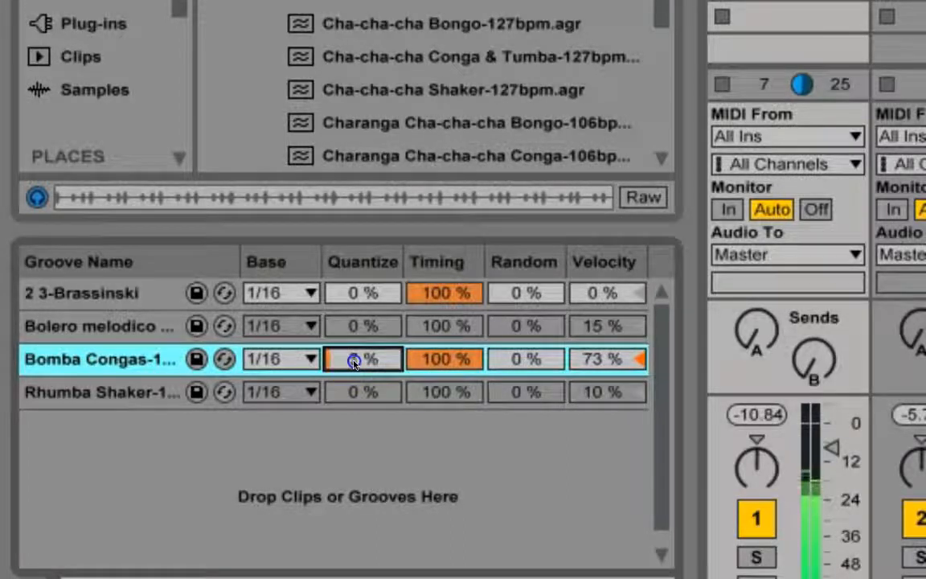
left_click_drag(353, 361, 352, 362)
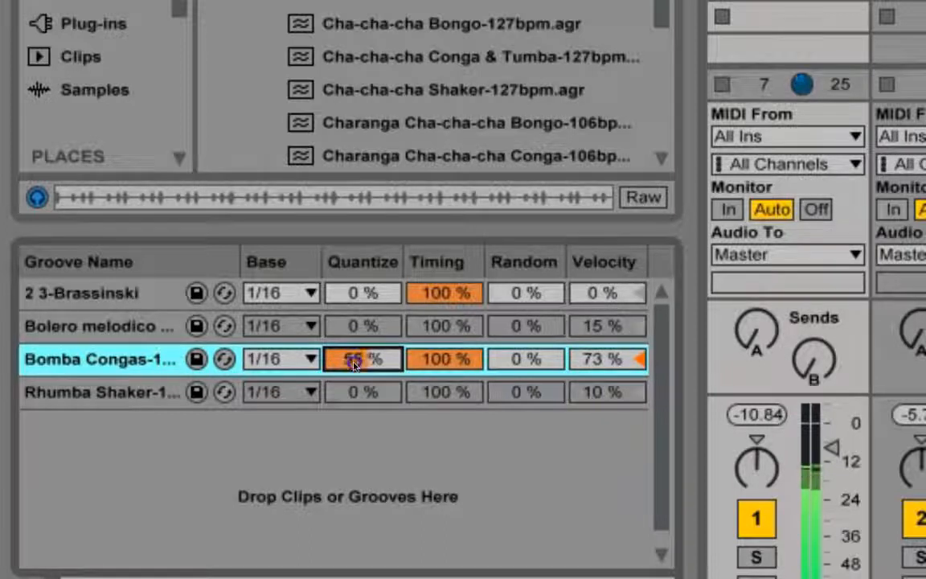
left_click_drag(354, 363, 354, 362)
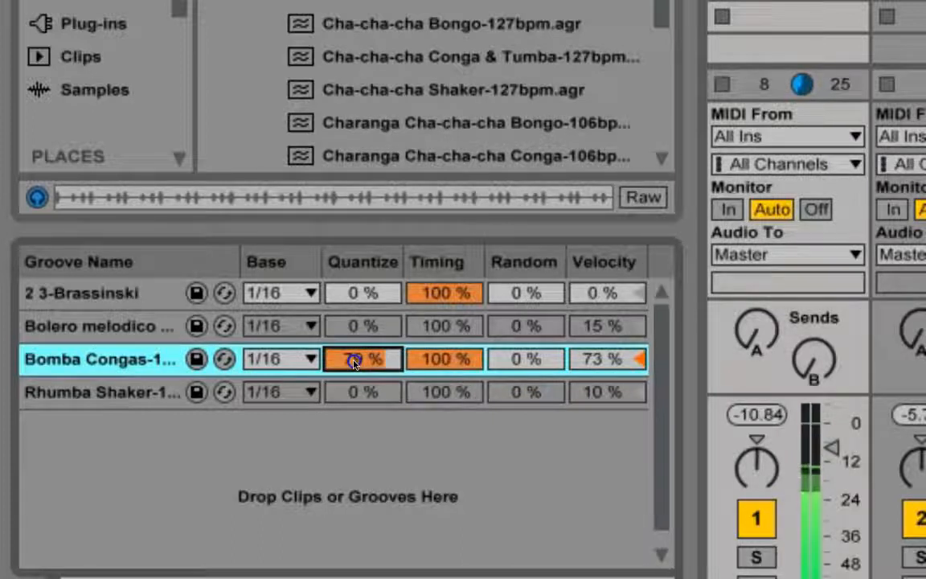
left_click_drag(354, 364, 376, 366)
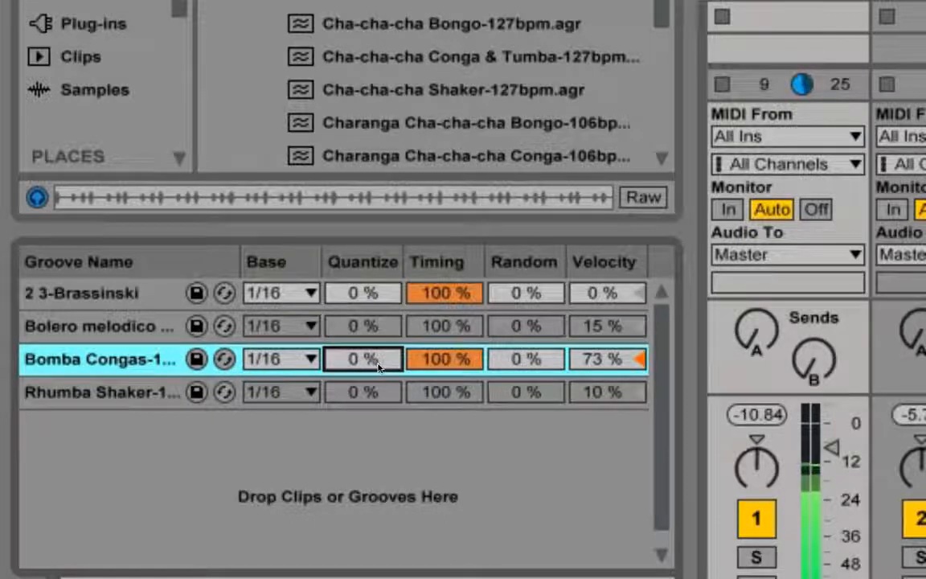
Set the Bomba Congas groove's Random amount to 73%.
left_click(526, 364)
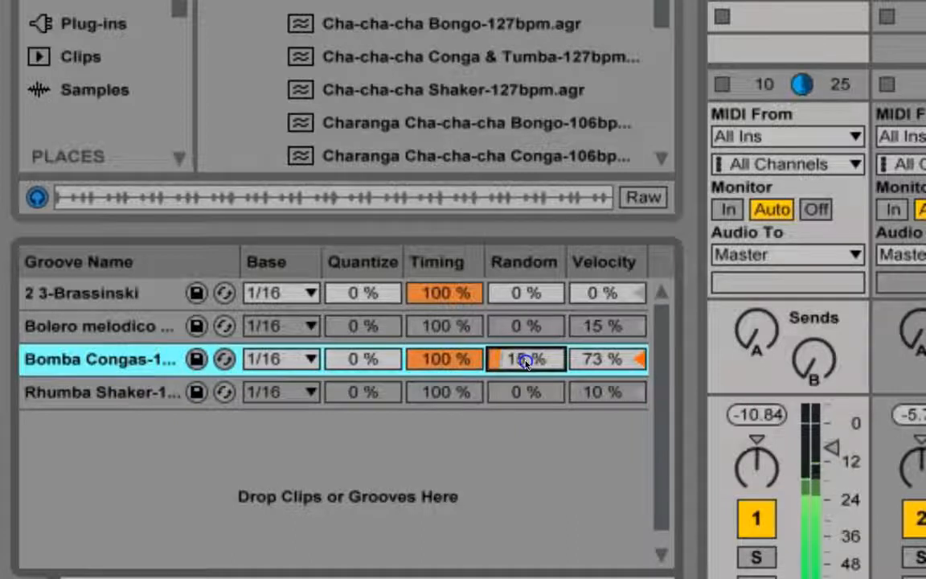
left_click_drag(526, 362, 526, 363)
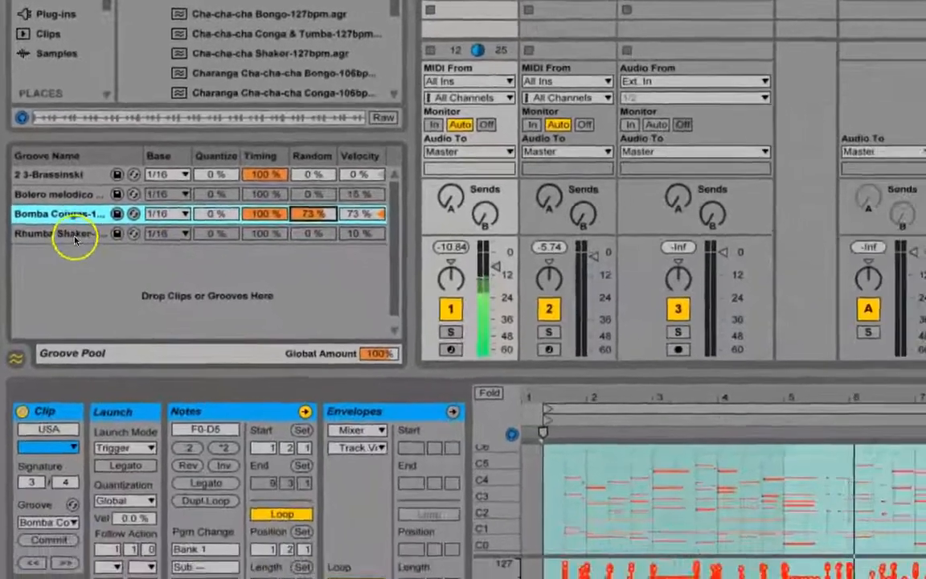
Select the Rhumba Shaker groove in the Groove Pool and assign Rhumba Shaker-135bpm to the USA clip.
left_click(113, 371)
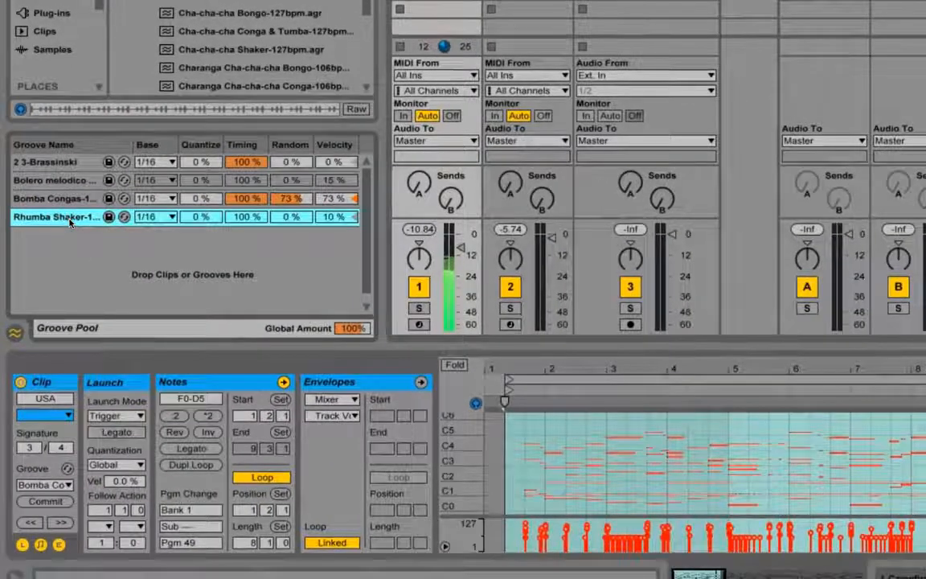
left_click(67, 486)
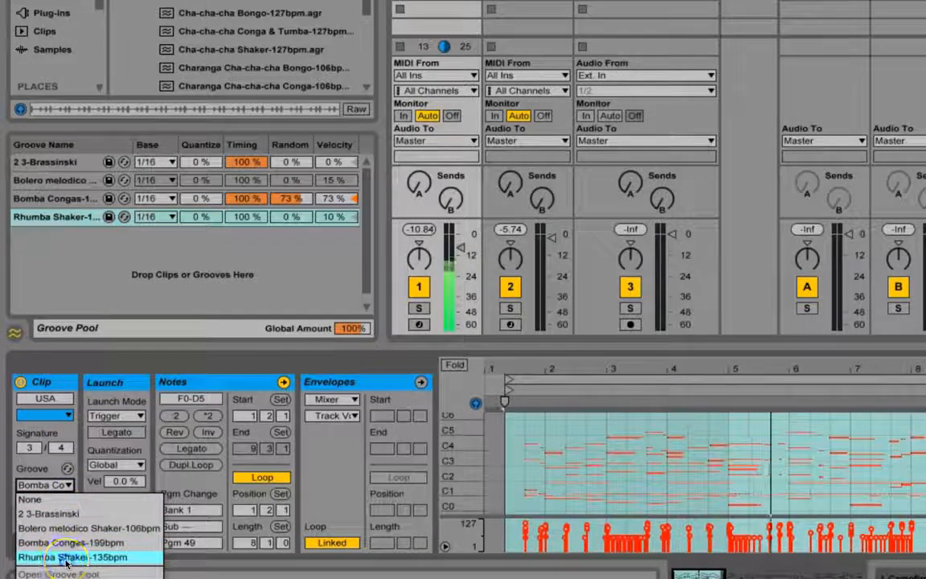
left_click(67, 557)
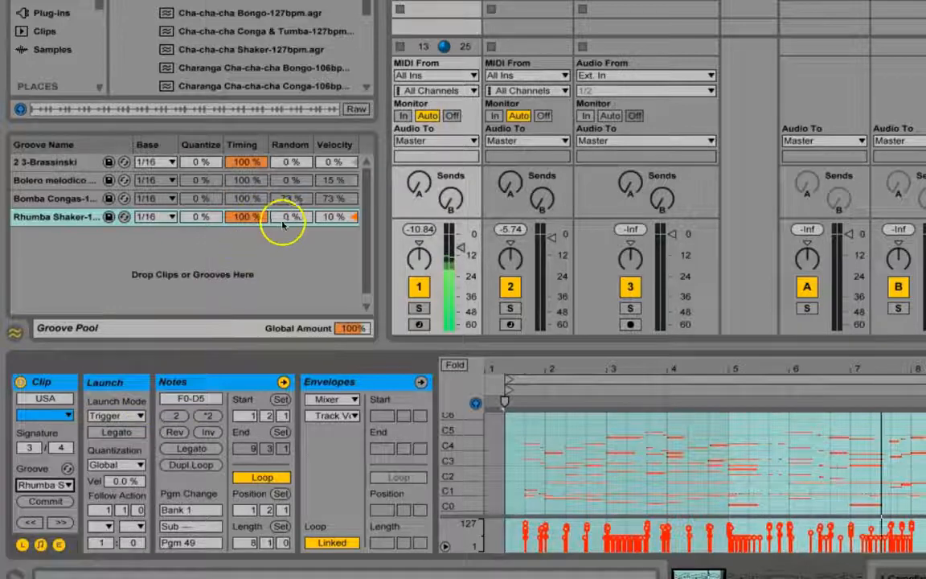
Set the Rhumba Shaker groove's Velocity to 100% and its Random amount to 80% while the clip plays.
left_click(331, 221)
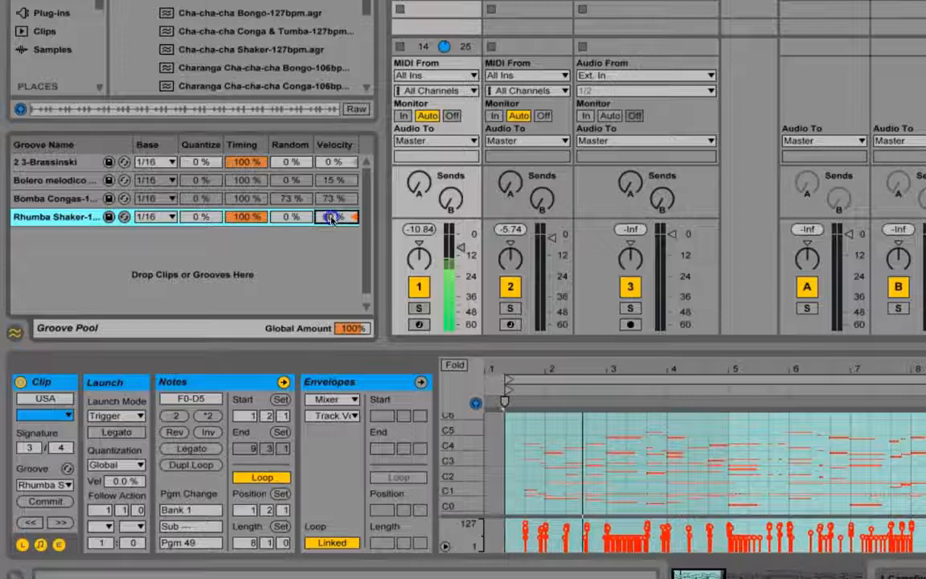
left_click(344, 327)
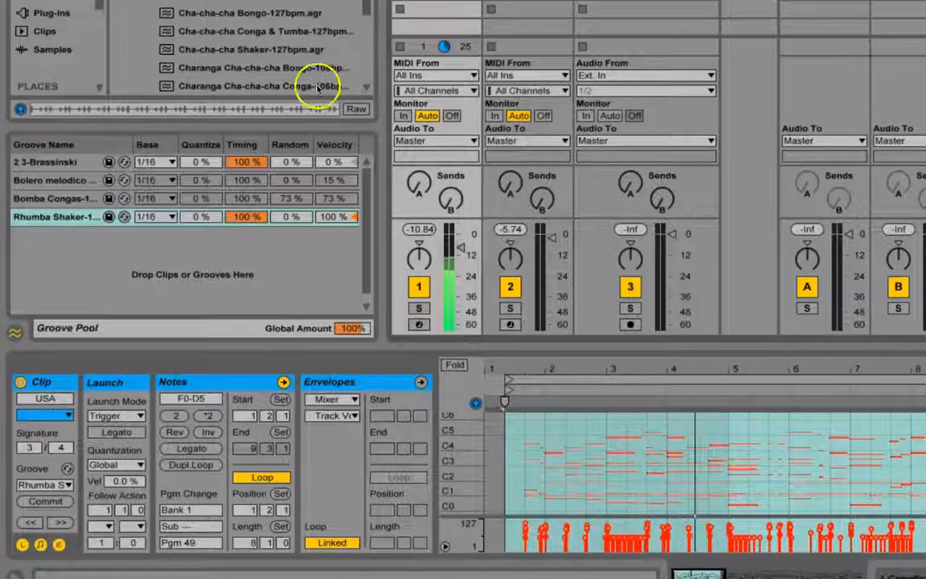
left_click(291, 218)
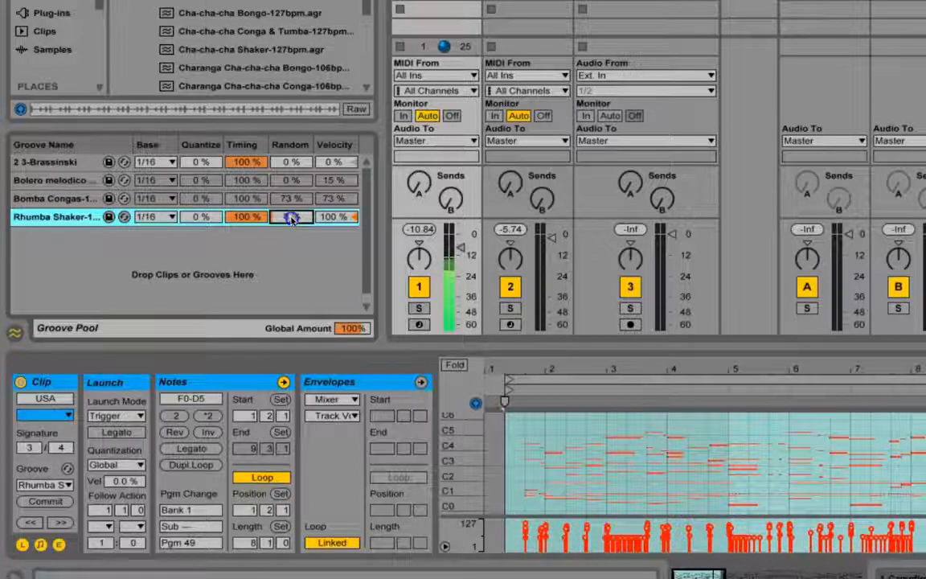
left_click_drag(291, 218, 291, 213)
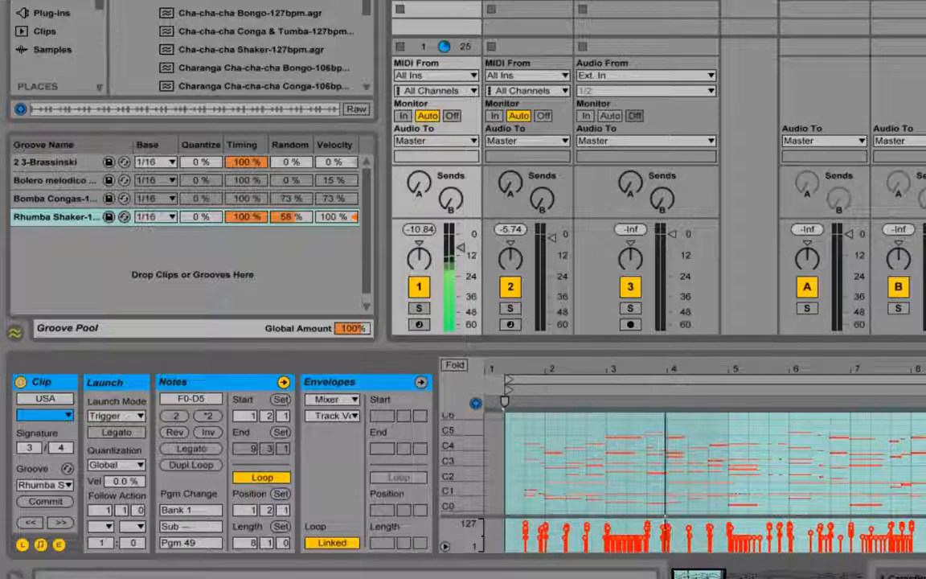
left_click_drag(291, 218, 290, 216)
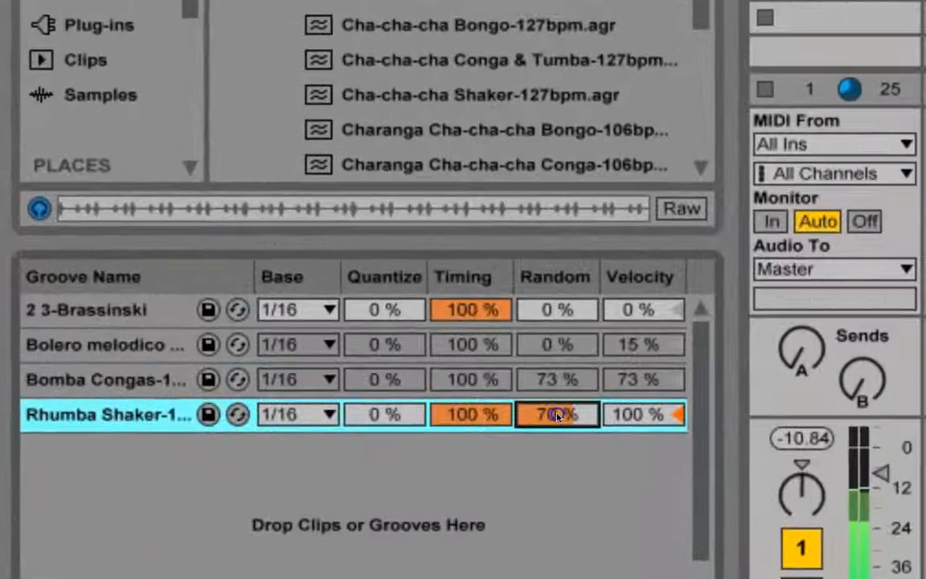
left_click_drag(558, 415, 560, 417)
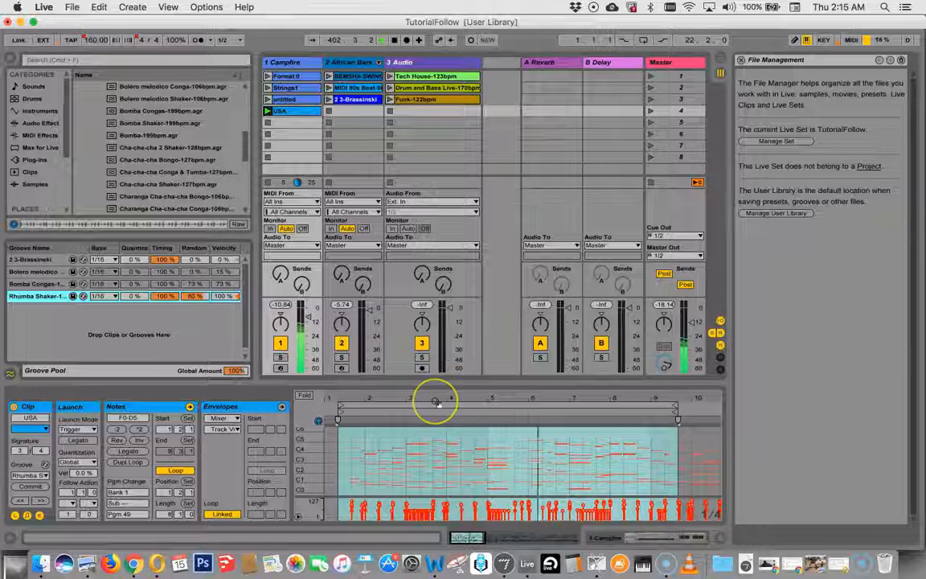
left_click_drag(341, 413, 325, 428)
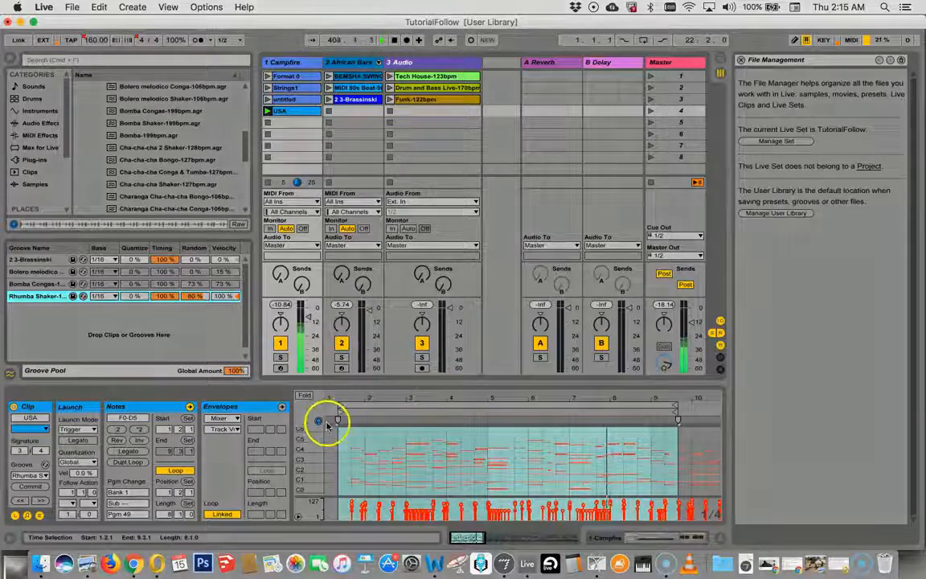